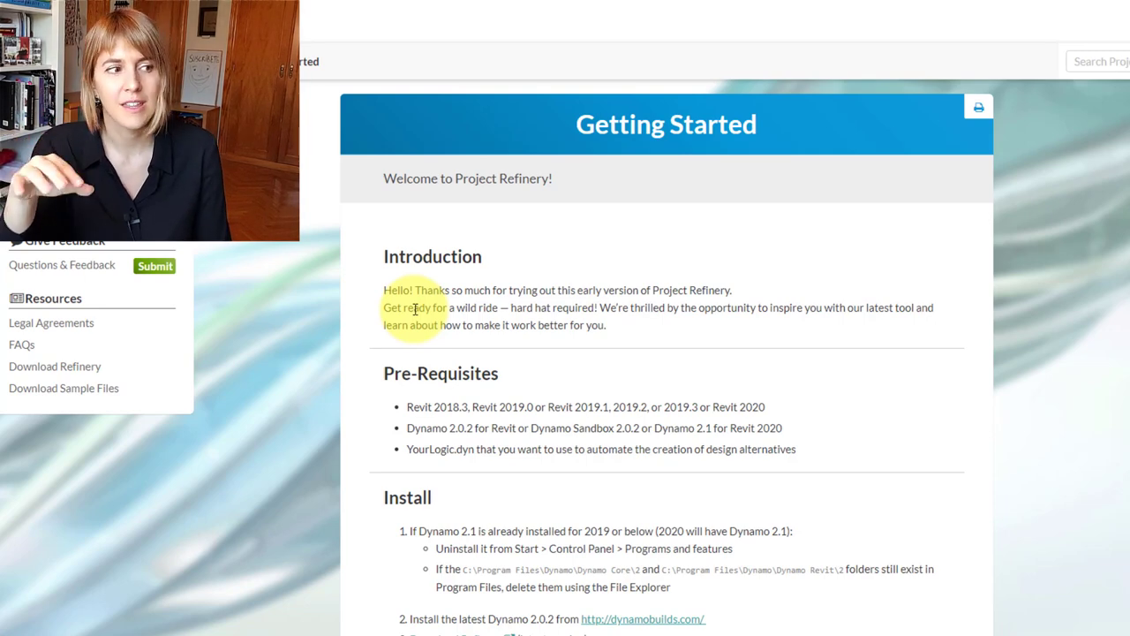
Read through the Refinery Install steps, highlighting the Launch Dynamo and package install steps.
scroll(441, 344, "down", 1)
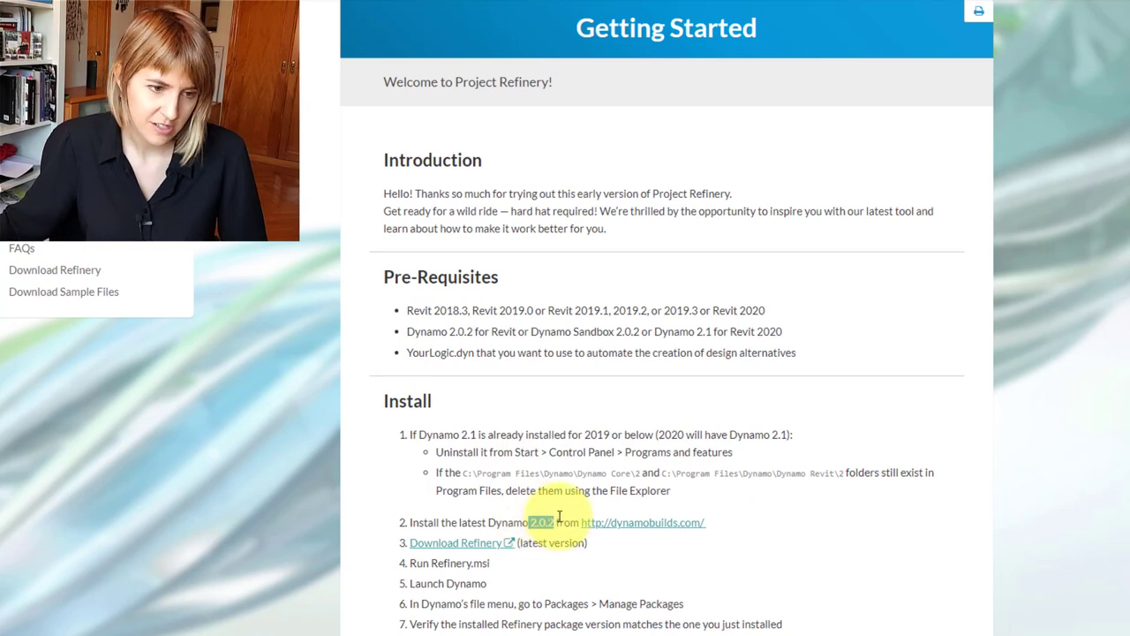
left_click(486, 550)
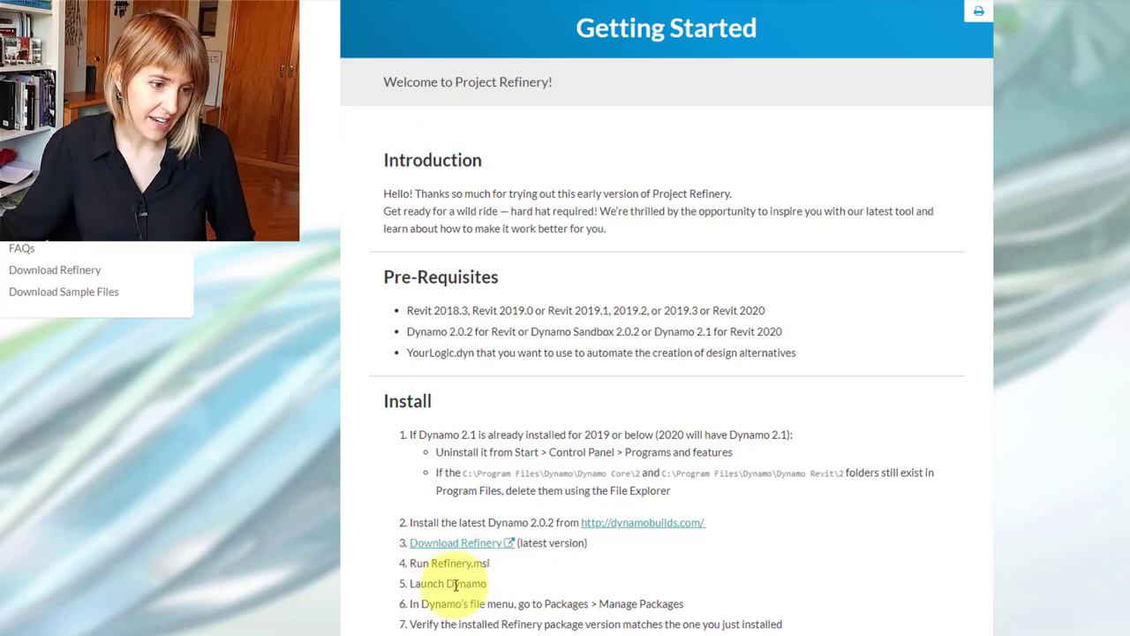
left_click_drag(409, 585, 655, 600)
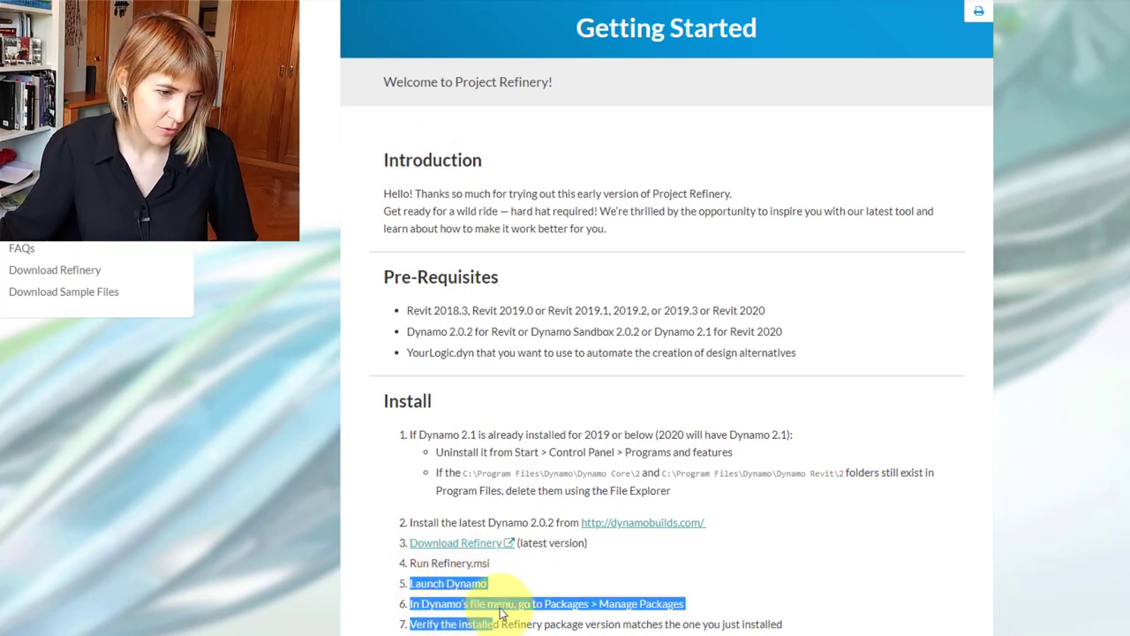
left_click(569, 544)
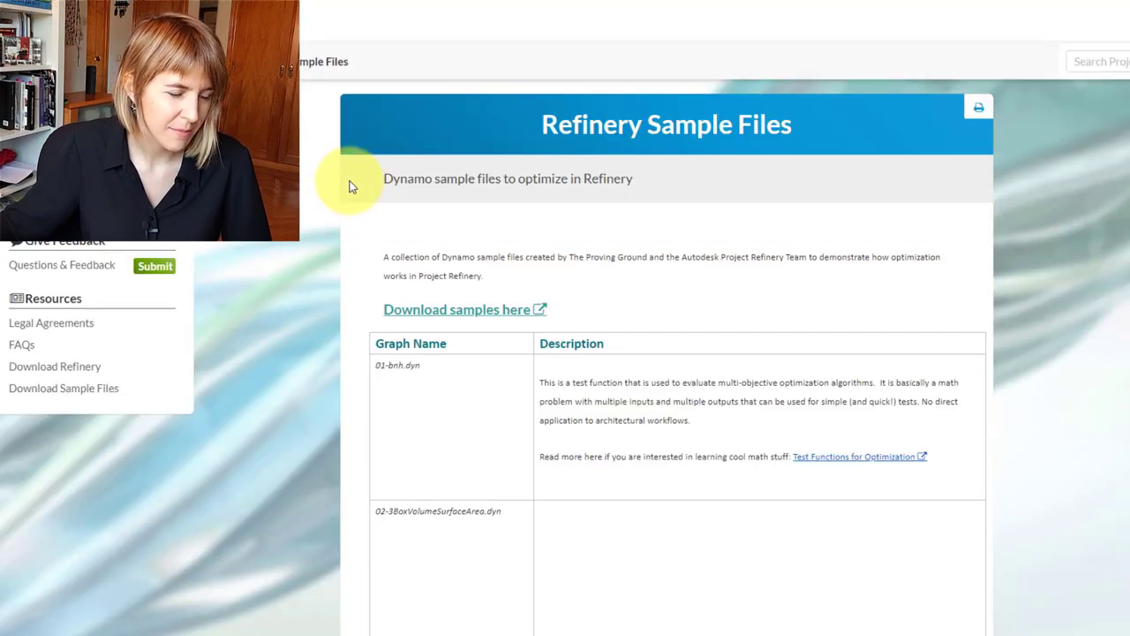
Highlight the 01-bnh.dyn description in the Refinery Sample Files table.
scroll(495, 476, "down", 2)
left_click_drag(697, 189, 702, 229)
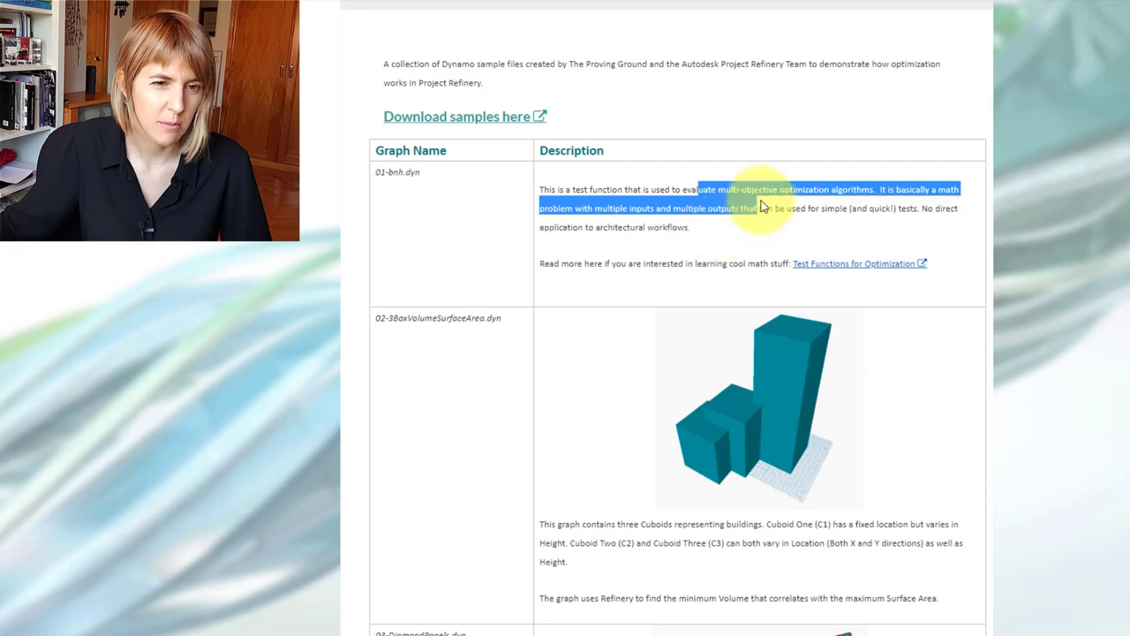
mouse_move(717, 235)
left_mouse_down()
mouse_move(726, 241)
mouse_move(694, 235)
left_mouse_up()
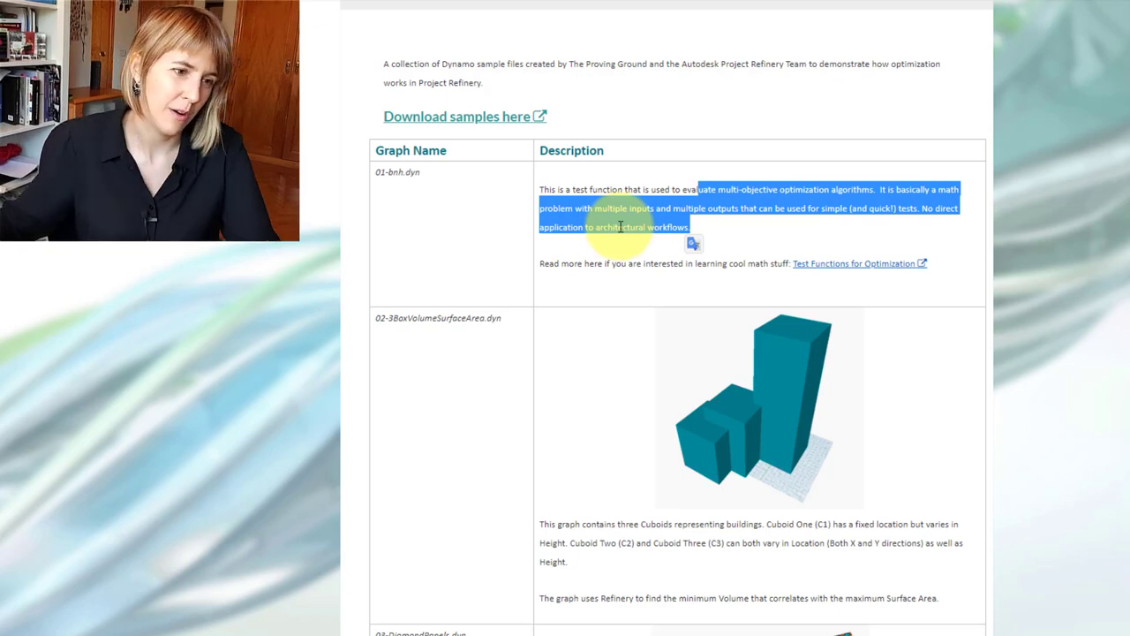
Scroll through the sample graph table and follow the 'Download samples here' link.
scroll(628, 336, "down", 15)
scroll(629, 338, "down", 8)
scroll(626, 337, "down", 5)
scroll(617, 318, "down", 3)
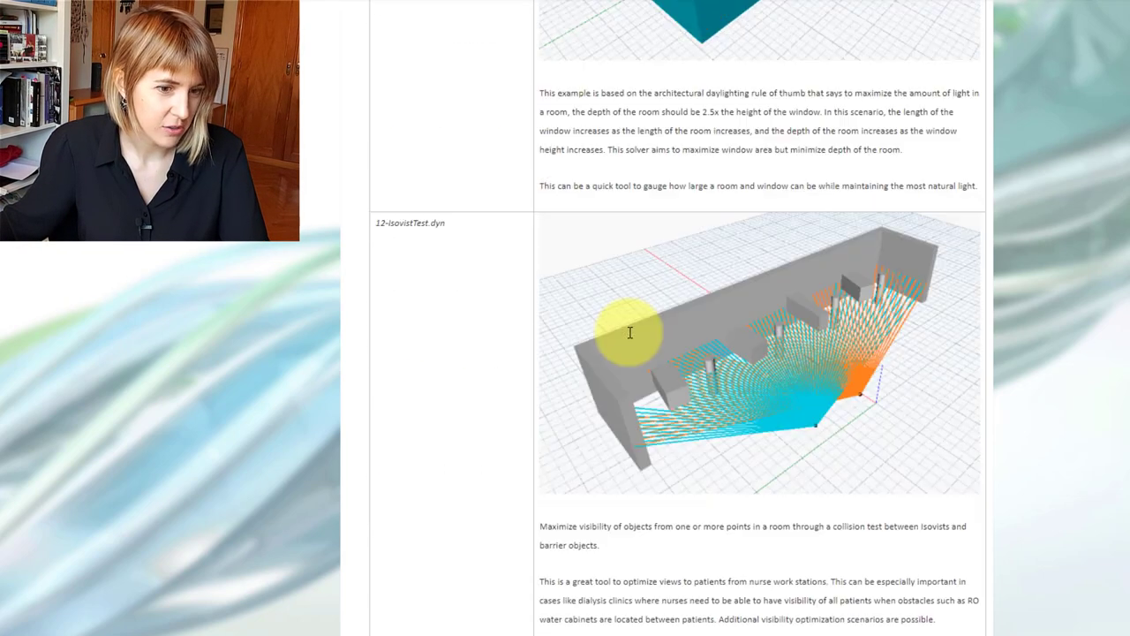
scroll(631, 323, "down", 5)
scroll(630, 323, "down", 5)
scroll(712, 315, "up", 2)
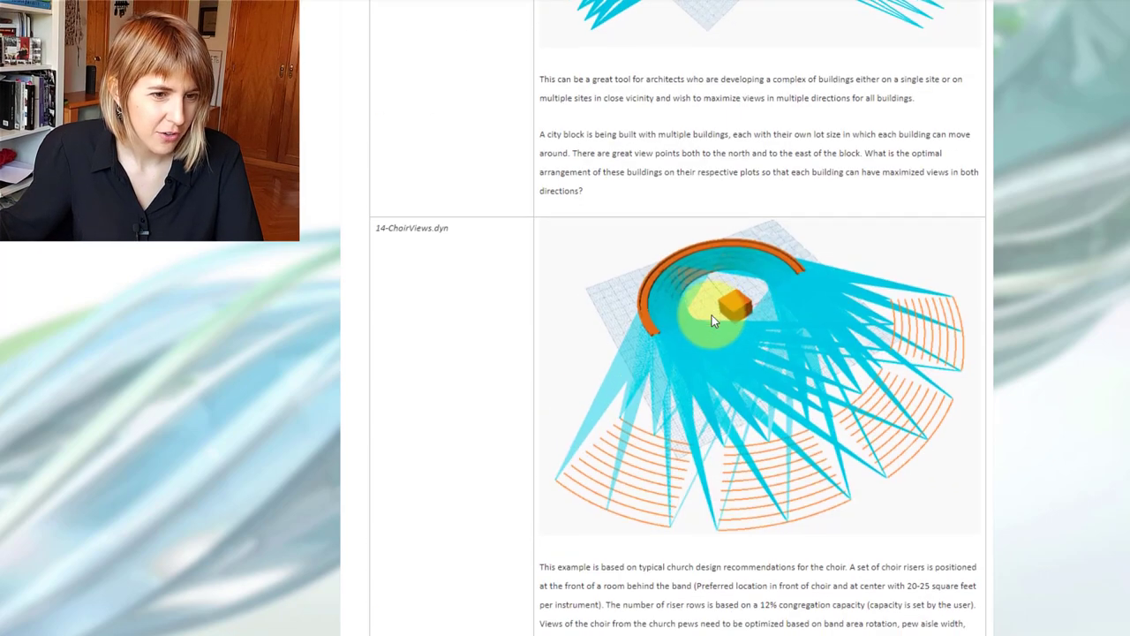
scroll(711, 316, "down", 2)
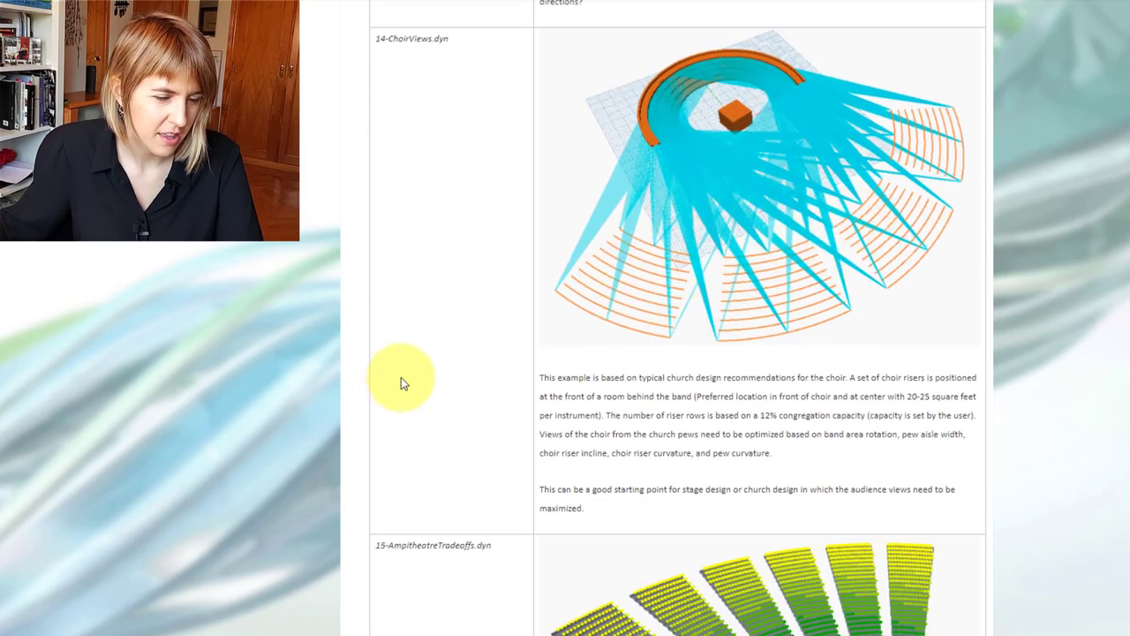
scroll(389, 388, "down", 2)
scroll(380, 389, "down", 6)
scroll(388, 390, "down", 1)
scroll(459, 393, "down", 3)
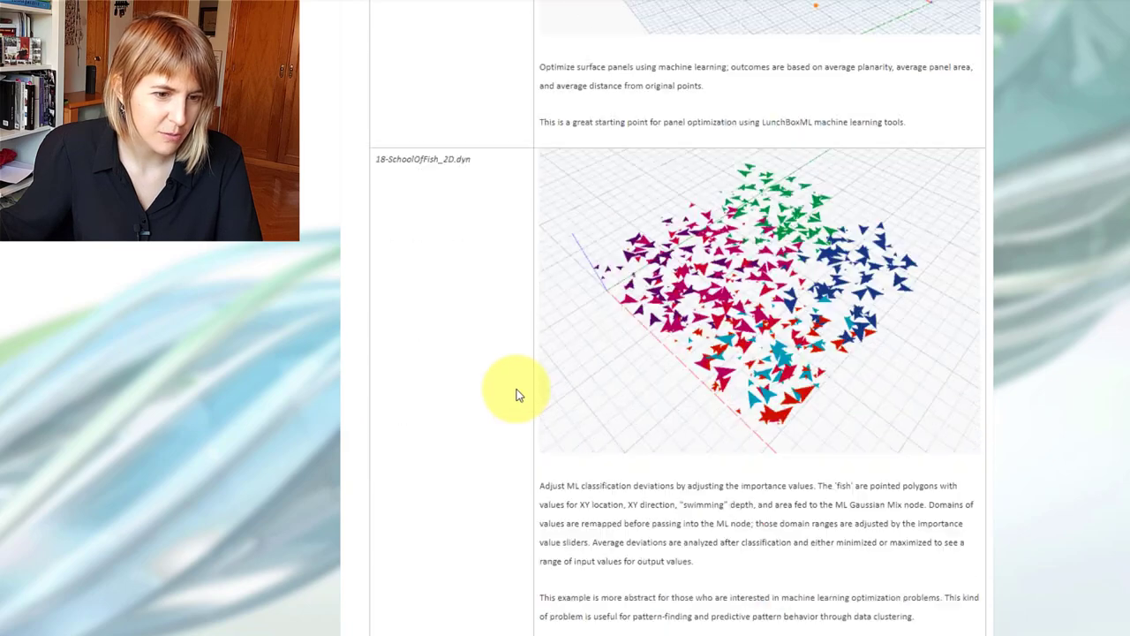
scroll(518, 395, "down", 5)
scroll(502, 403, "down", 2)
scroll(503, 403, "down", 2)
scroll(503, 405, "up", 3)
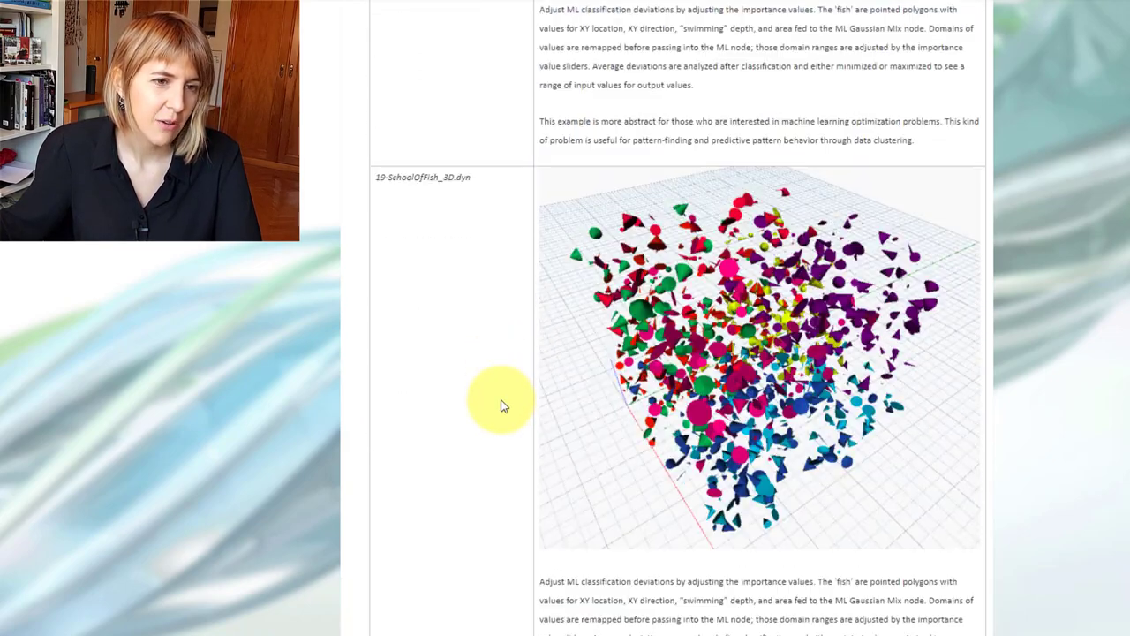
scroll(500, 405, "up", 3)
scroll(501, 405, "up", 3)
scroll(501, 405, "up", 3)
scroll(500, 405, "up", 4)
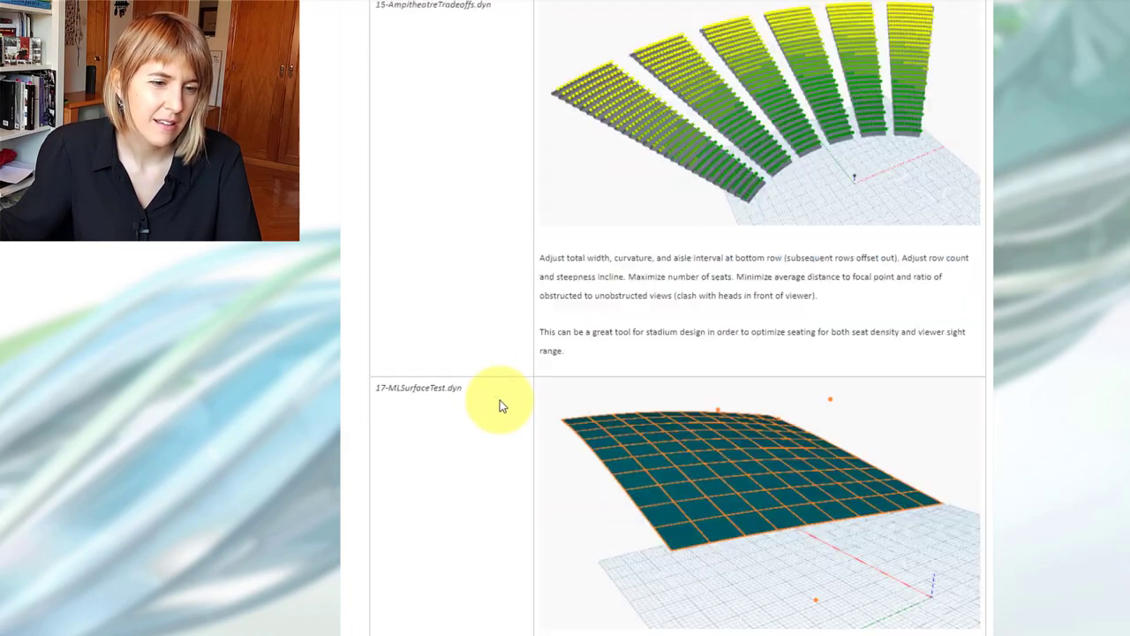
scroll(499, 400, "up", 1)
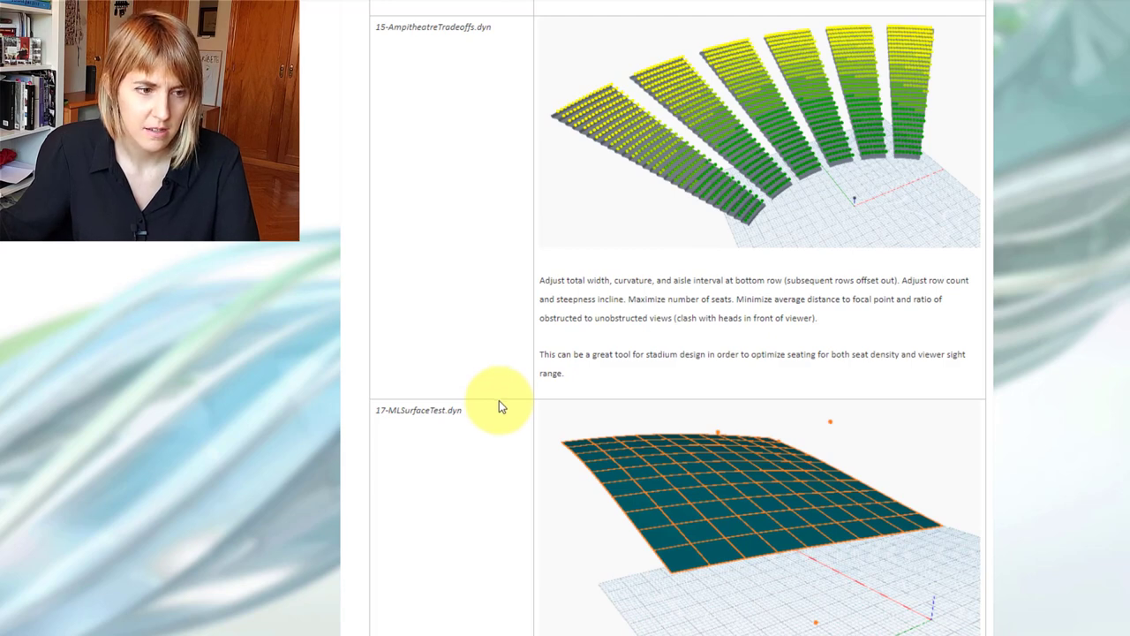
scroll(499, 399, "up", 3)
scroll(500, 399, "up", 4)
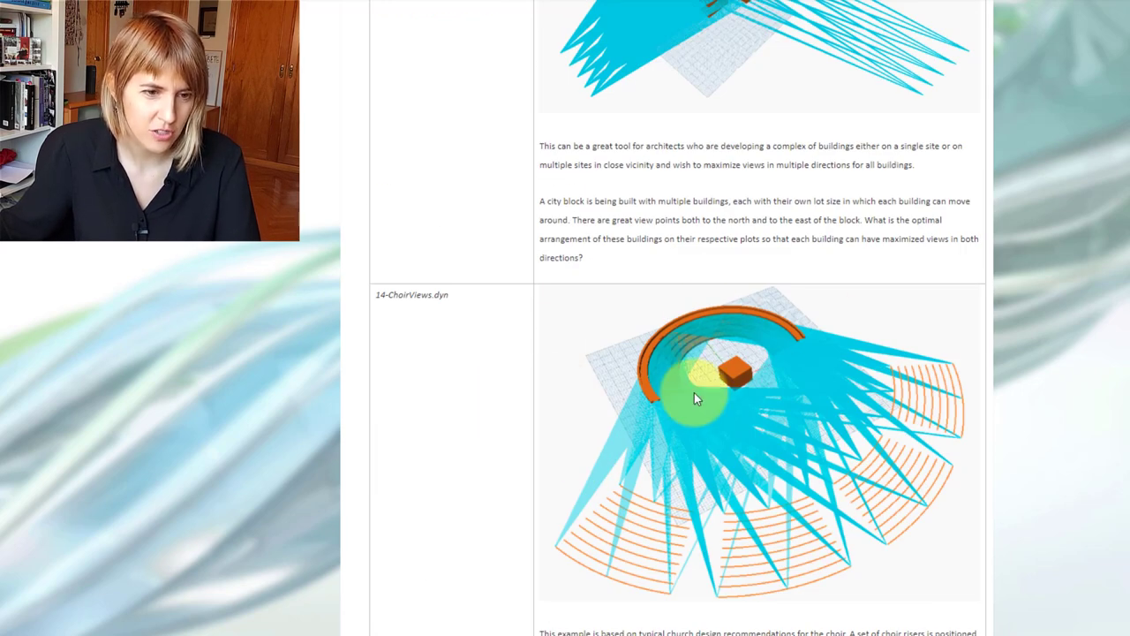
scroll(777, 331, "up", 5)
scroll(776, 331, "up", 5)
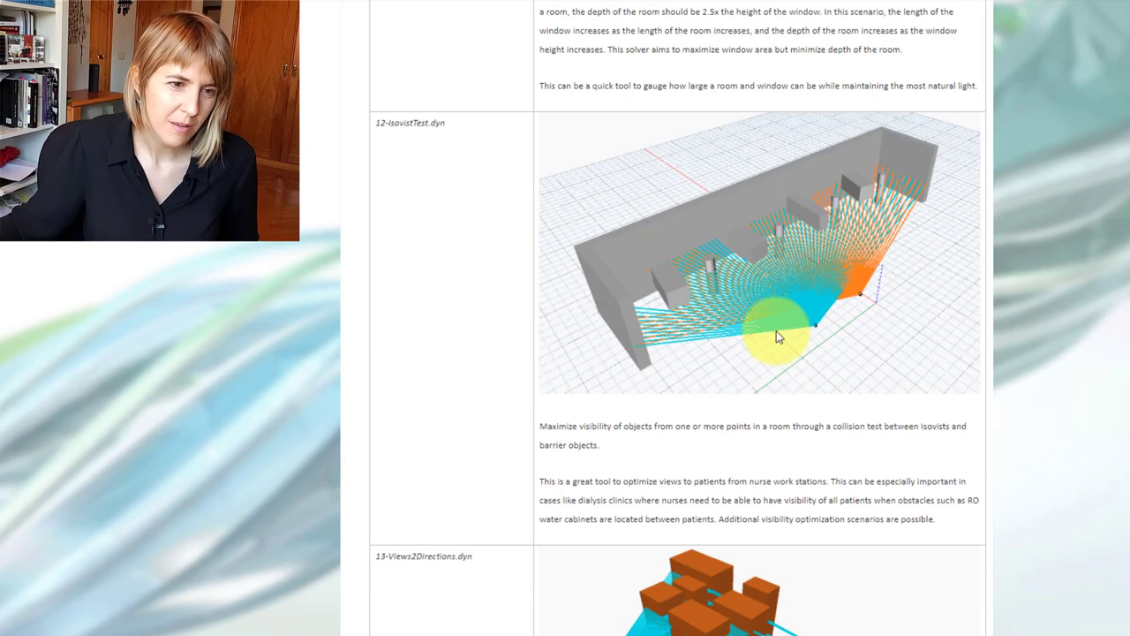
scroll(776, 332, "up", 5)
scroll(776, 331, "up", 5)
scroll(776, 334, "up", 5)
scroll(776, 334, "up", 5)
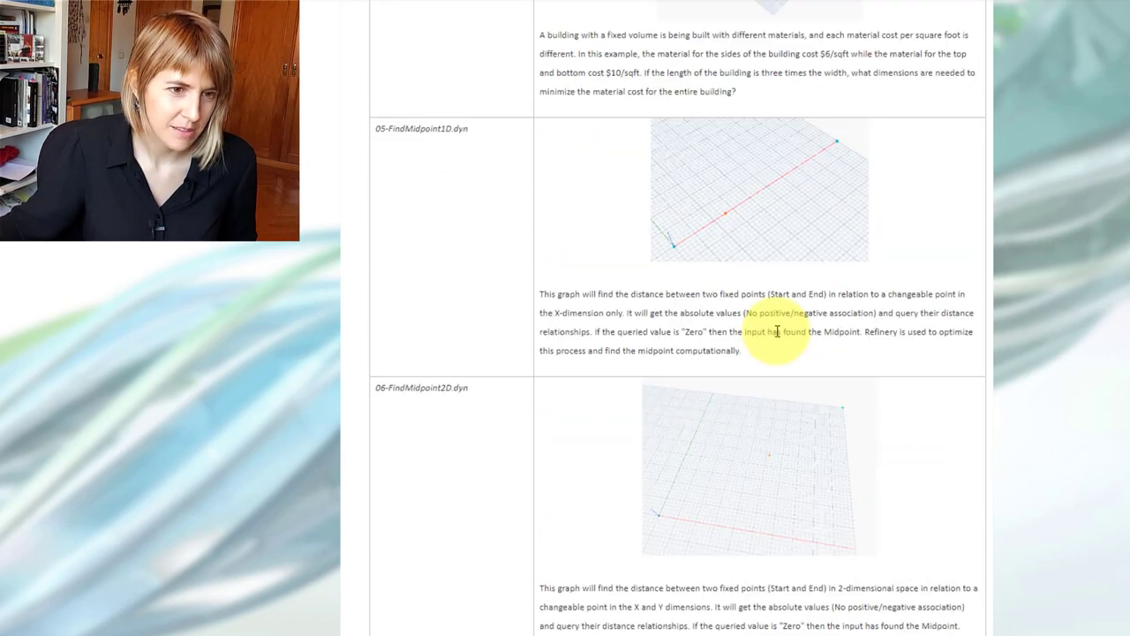
scroll(425, 148, "up", 5)
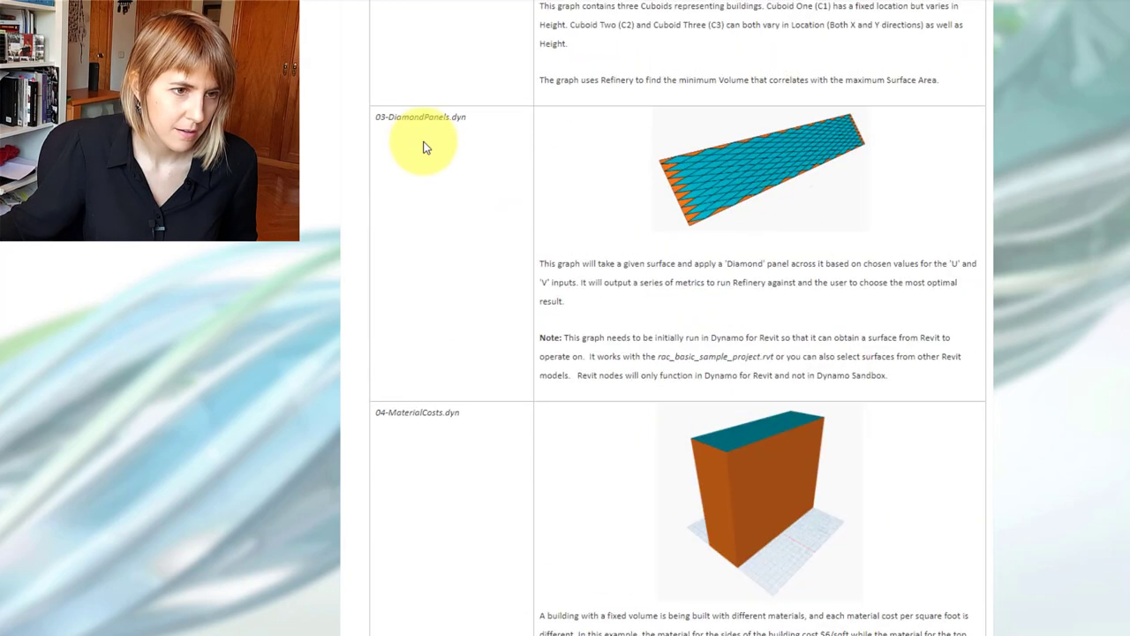
scroll(426, 150, "up", 5)
left_click(768, 216)
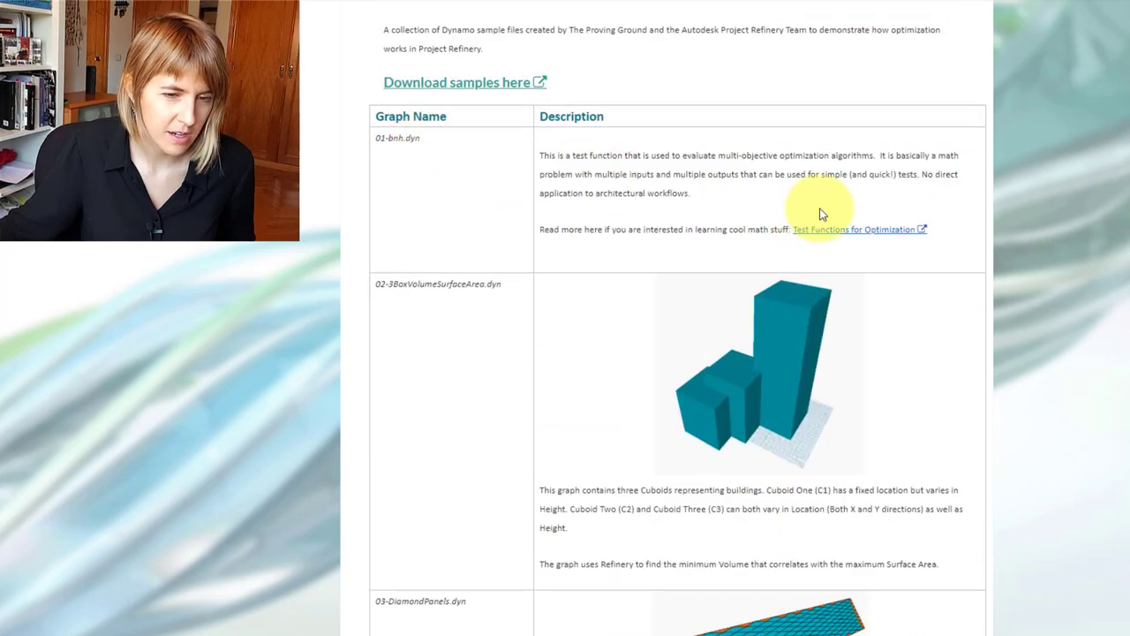
left_click(502, 82)
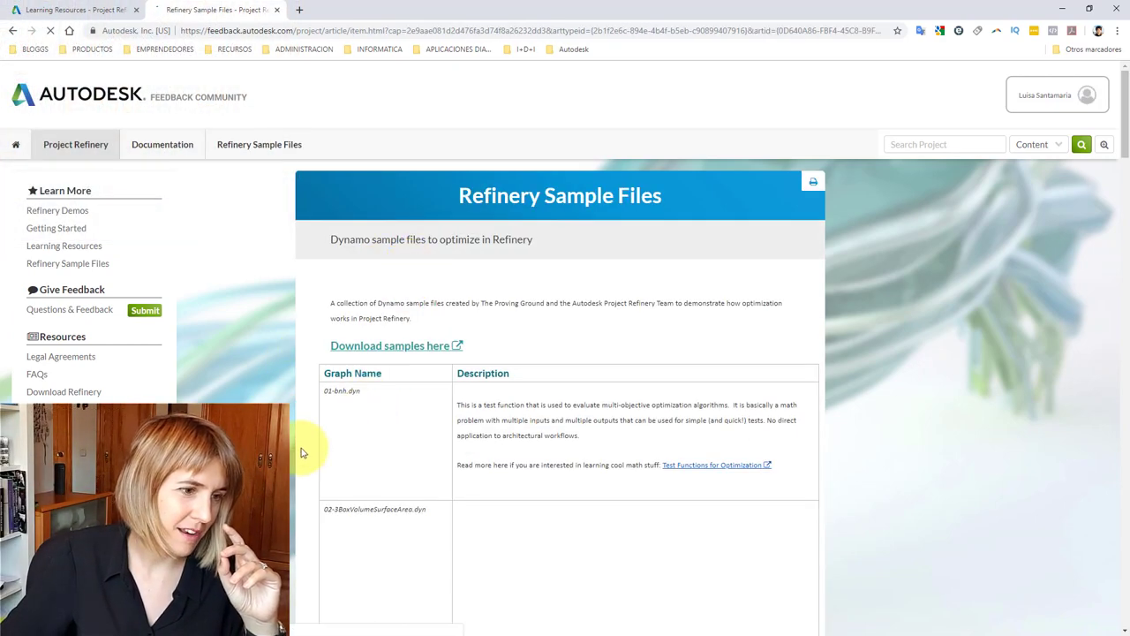
Scroll down to 07-PointDistanceArea.dyn and read its description in the sample table.
scroll(298, 450, "down", 1)
scroll(299, 449, "down", 3)
scroll(300, 446, "down", 1)
scroll(302, 441, "down", 2)
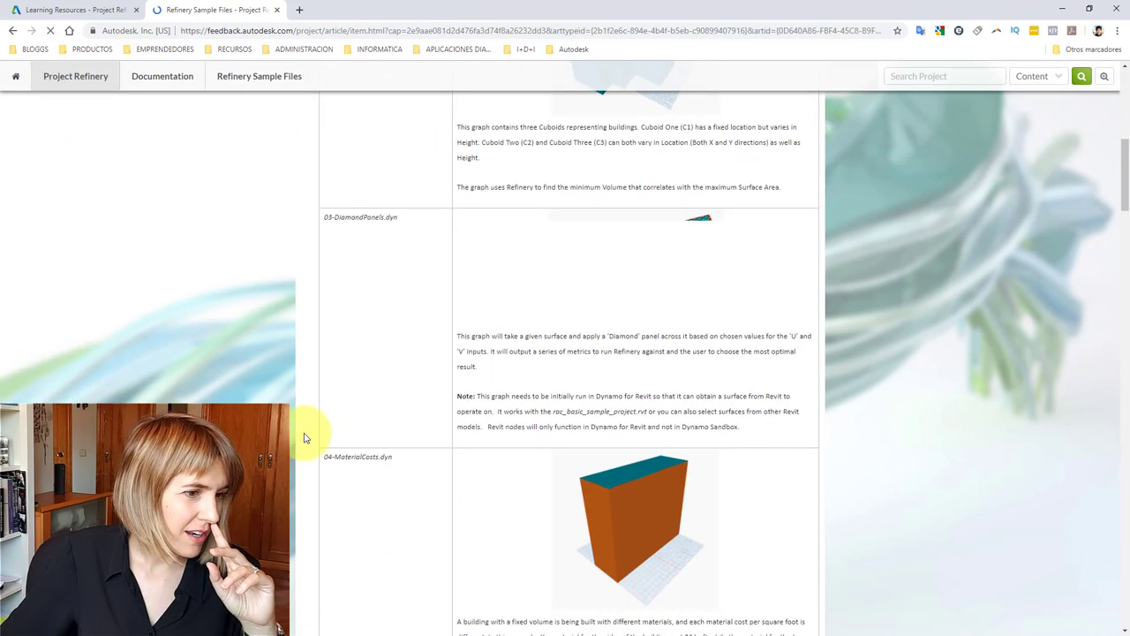
scroll(304, 438, "down", 4)
scroll(304, 437, "down", 2)
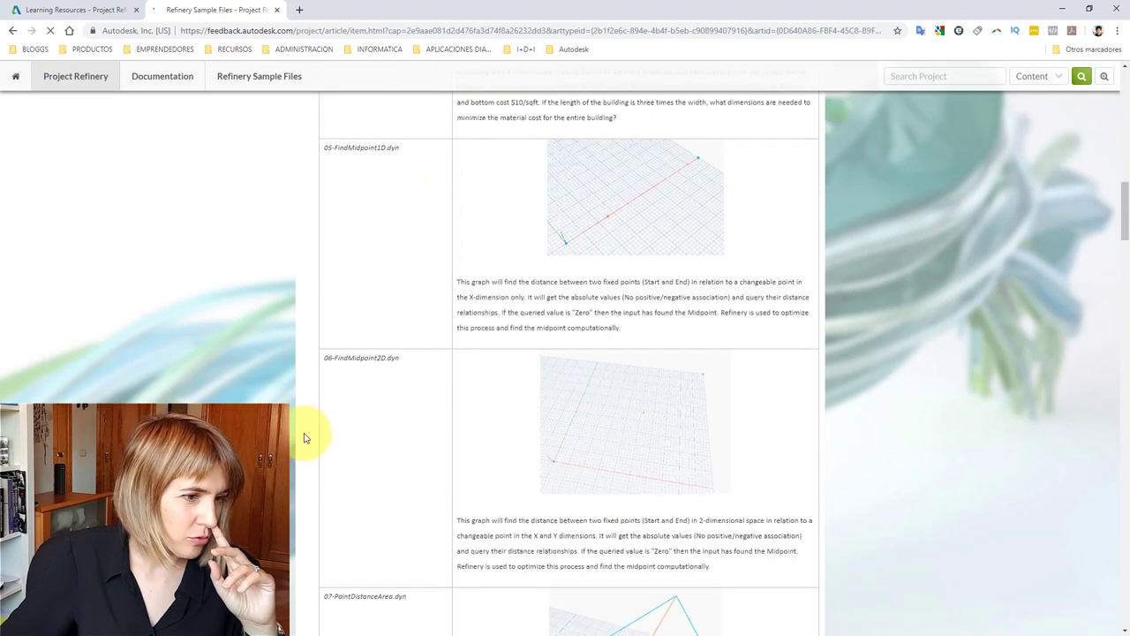
scroll(303, 436, "down", 3)
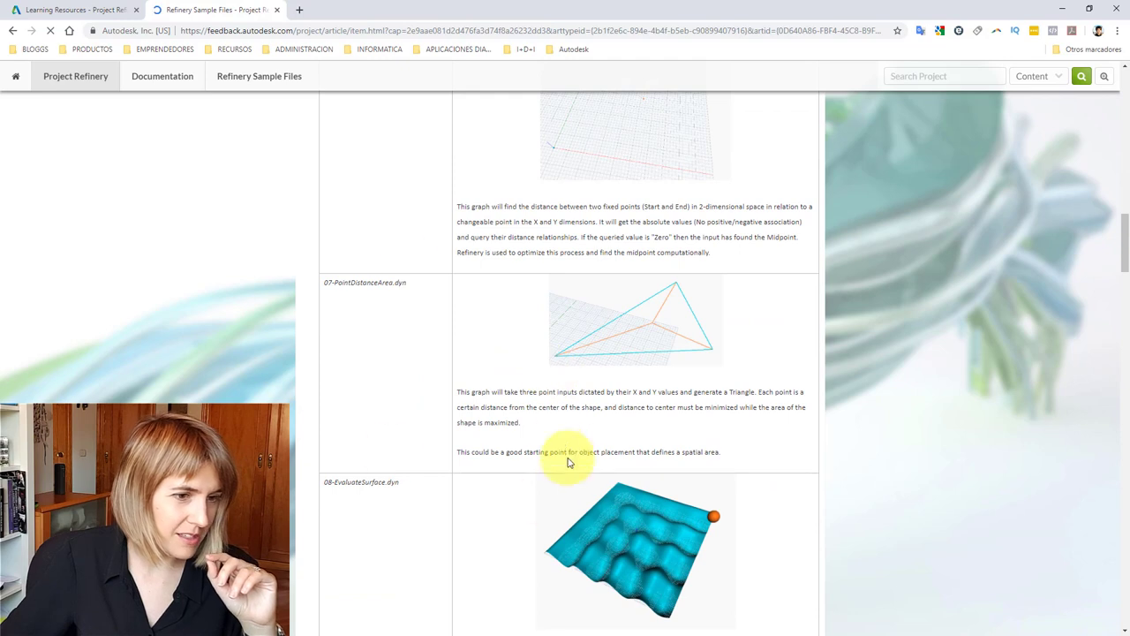
mouse_move(457, 391)
left_mouse_down()
mouse_move(485, 405)
mouse_move(653, 394)
mouse_move(729, 407)
mouse_move(757, 391)
mouse_move(757, 429)
left_mouse_up()
left_click(757, 410)
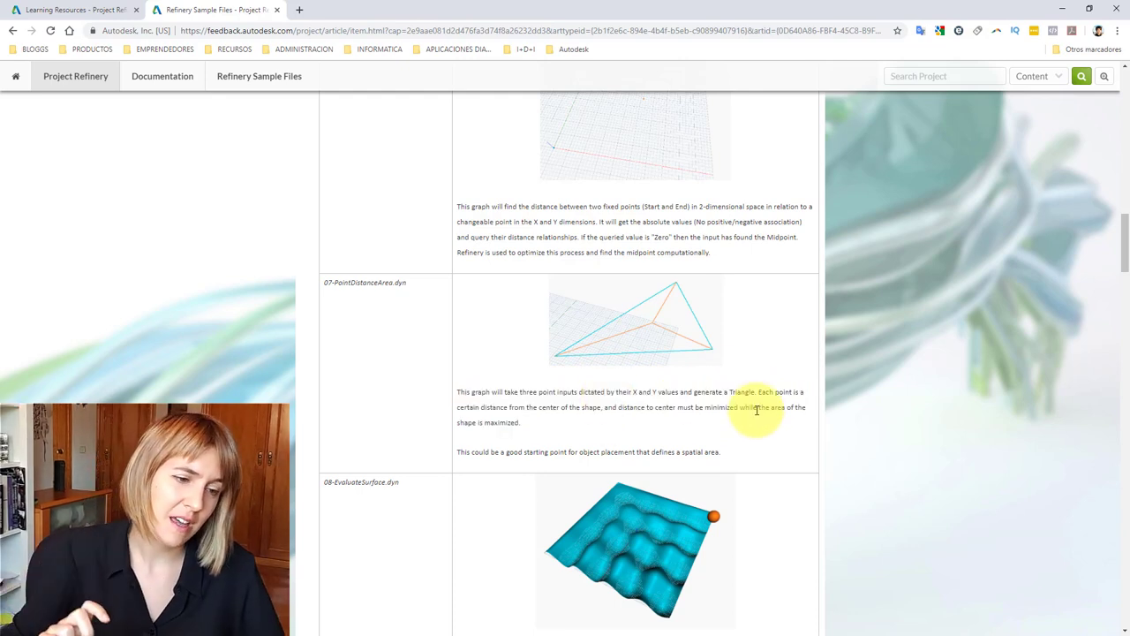
scroll(723, 411, "down", 1)
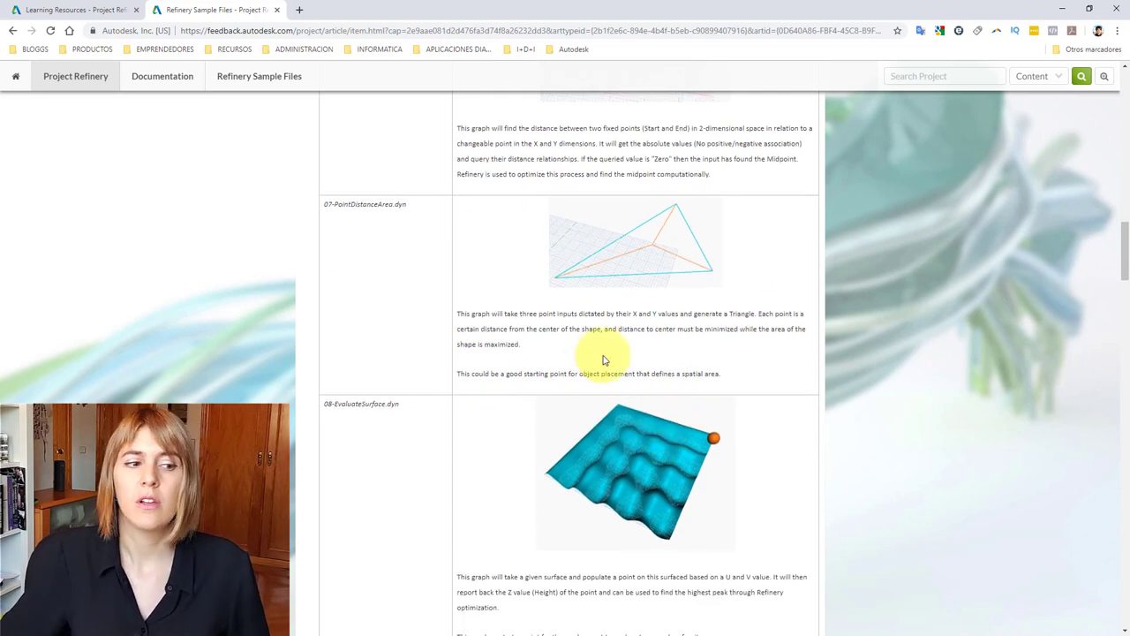
In the Dynamo graph, inspect the X1 slider's 'Es entrada' (Is Input) setting.
left_click(1062, 9)
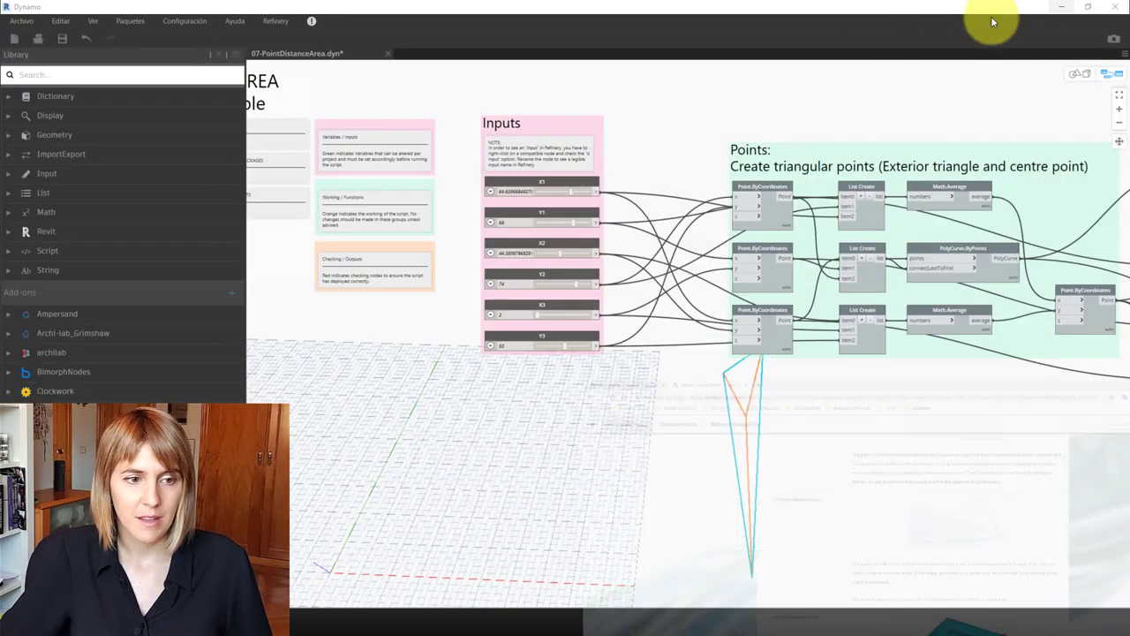
scroll(648, 309, "down", 3)
scroll(636, 283, "up", 3)
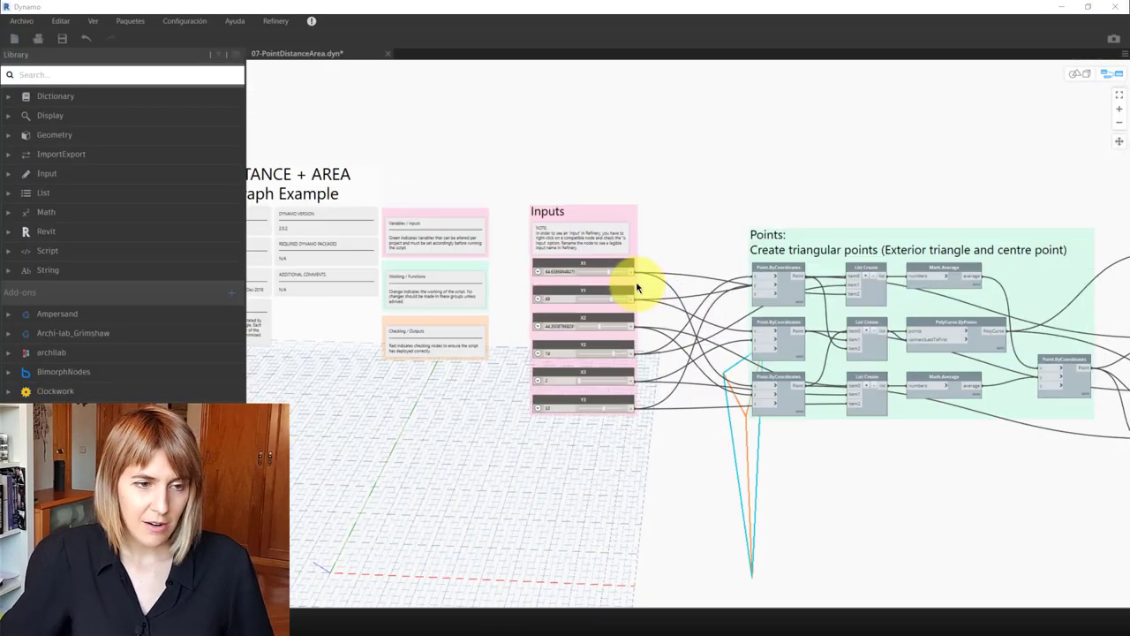
scroll(631, 283, "up", 3)
scroll(609, 270, "up", 2)
right_click(598, 257)
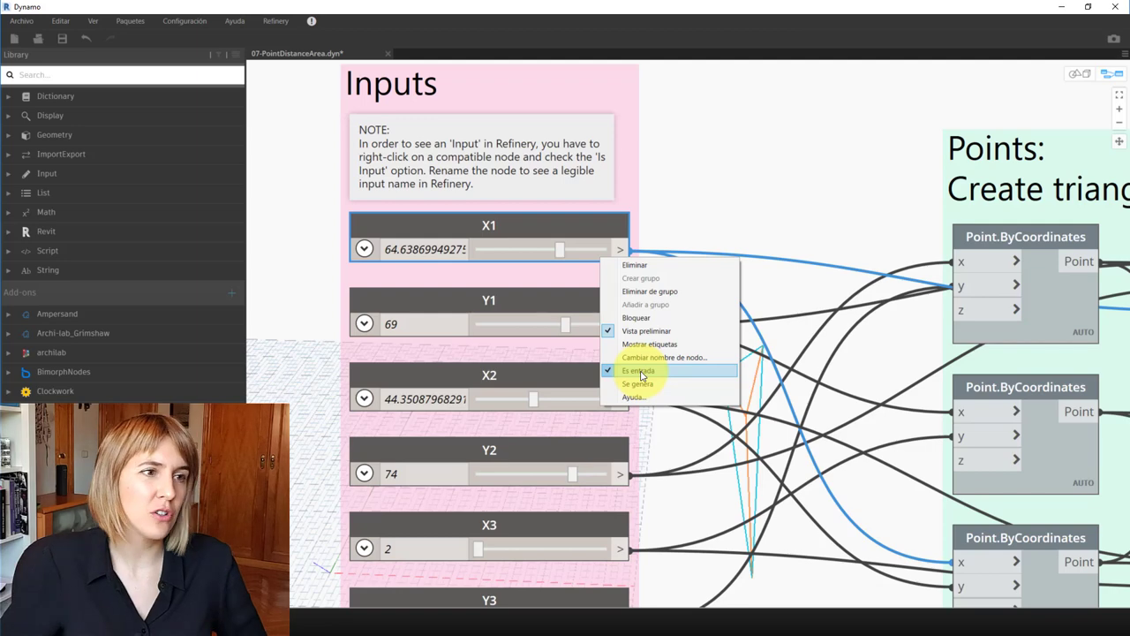
left_click(297, 139)
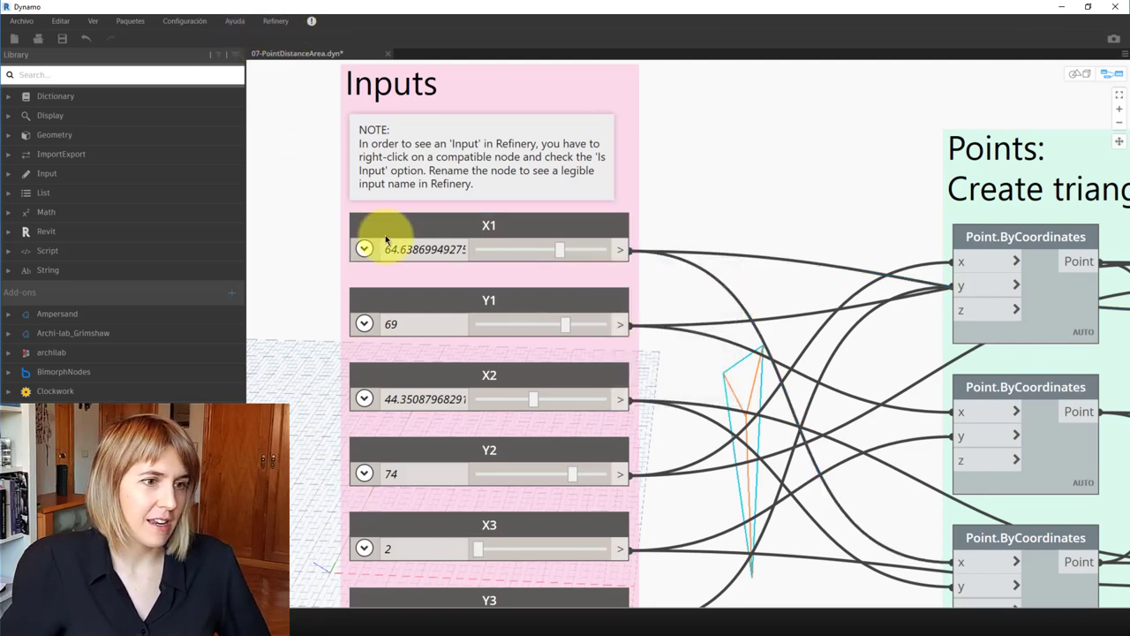
scroll(379, 243, "down", 5)
scroll(386, 239, "up", 5)
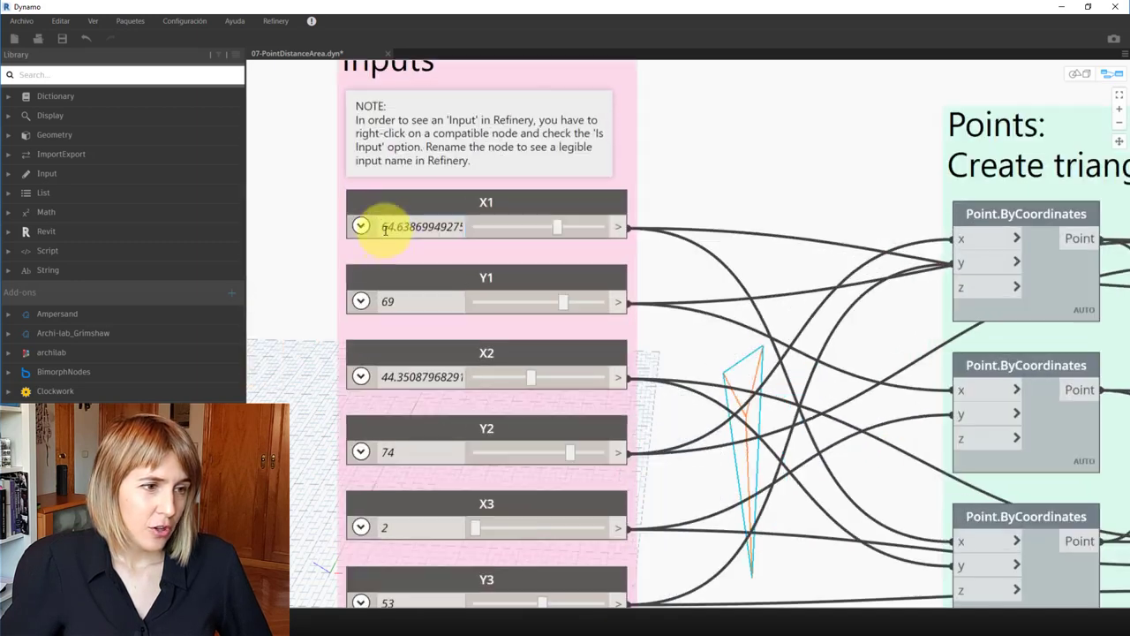
Recheck X1 and confirm the Y2 slider is also flagged as a Refinery input.
right_click(512, 233)
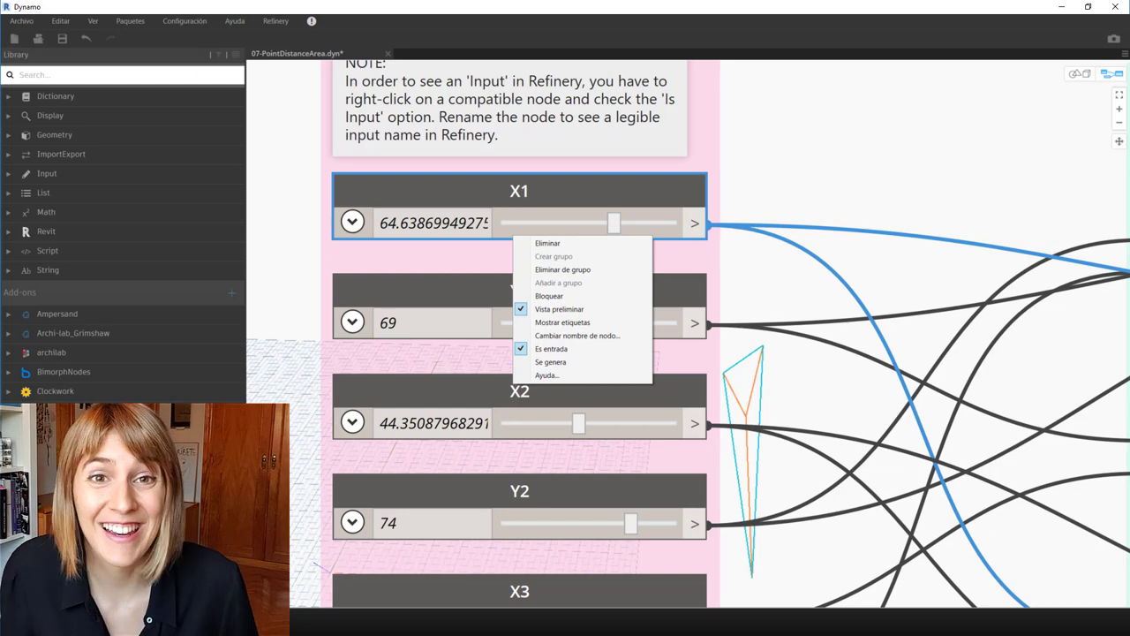
scroll(525, 302, "down", 3)
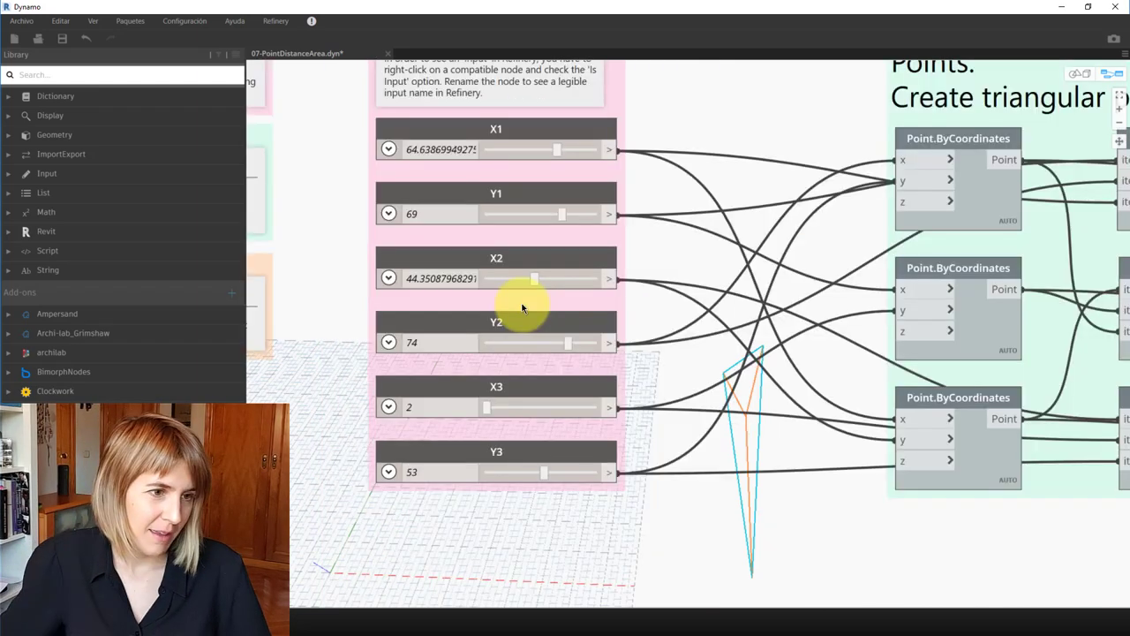
right_click(518, 321)
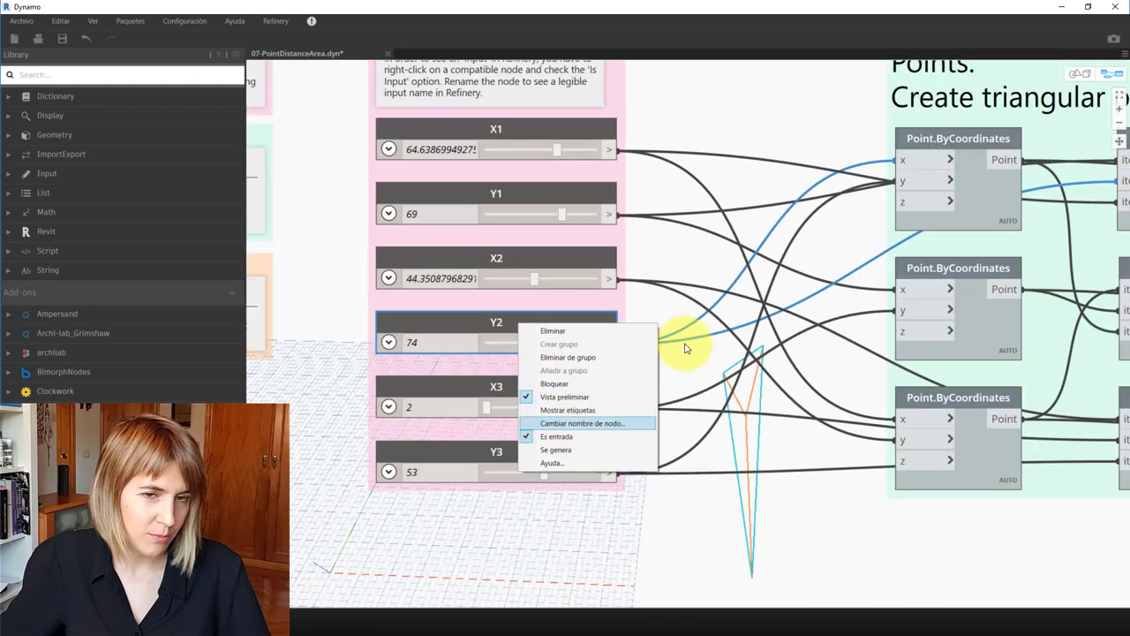
left_click(752, 187)
scroll(753, 186, "down", 1)
scroll(752, 186, "down", 2)
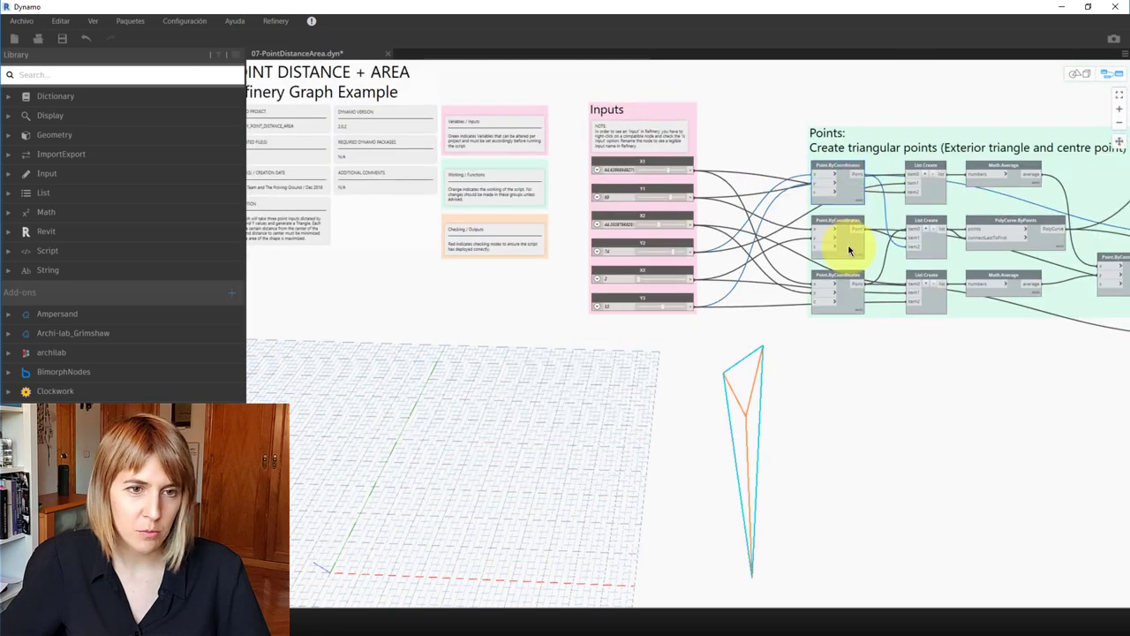
Turn off the geometry preview (Vista preliminar) of the PolyCurve.ByPoints node.
scroll(668, 221, "up", 2)
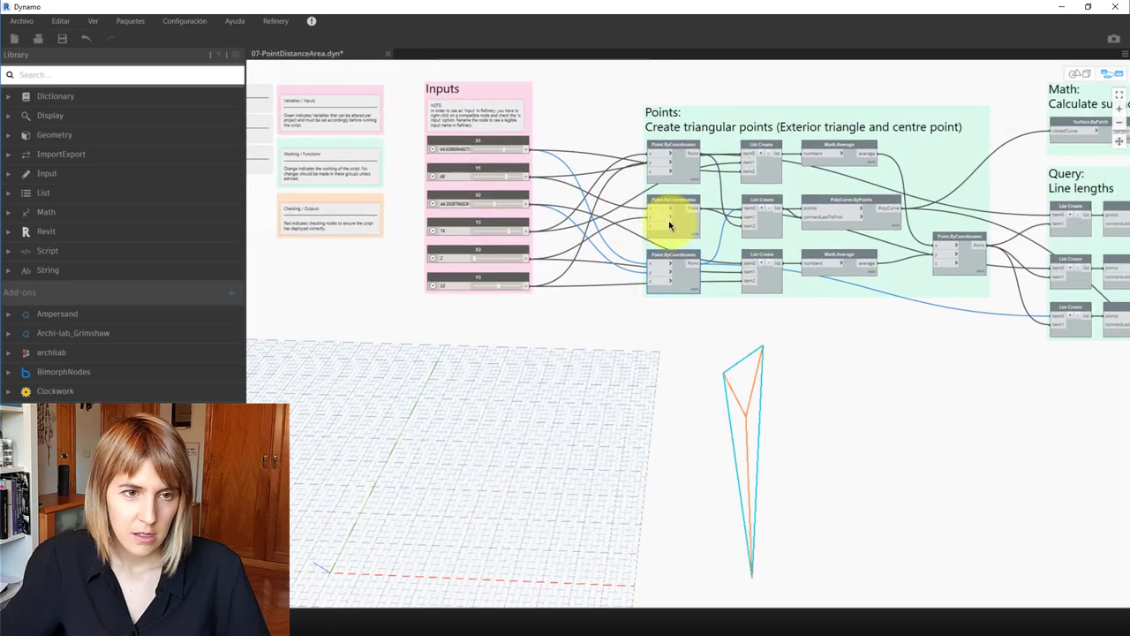
scroll(822, 223, "up", 1)
left_click(822, 223)
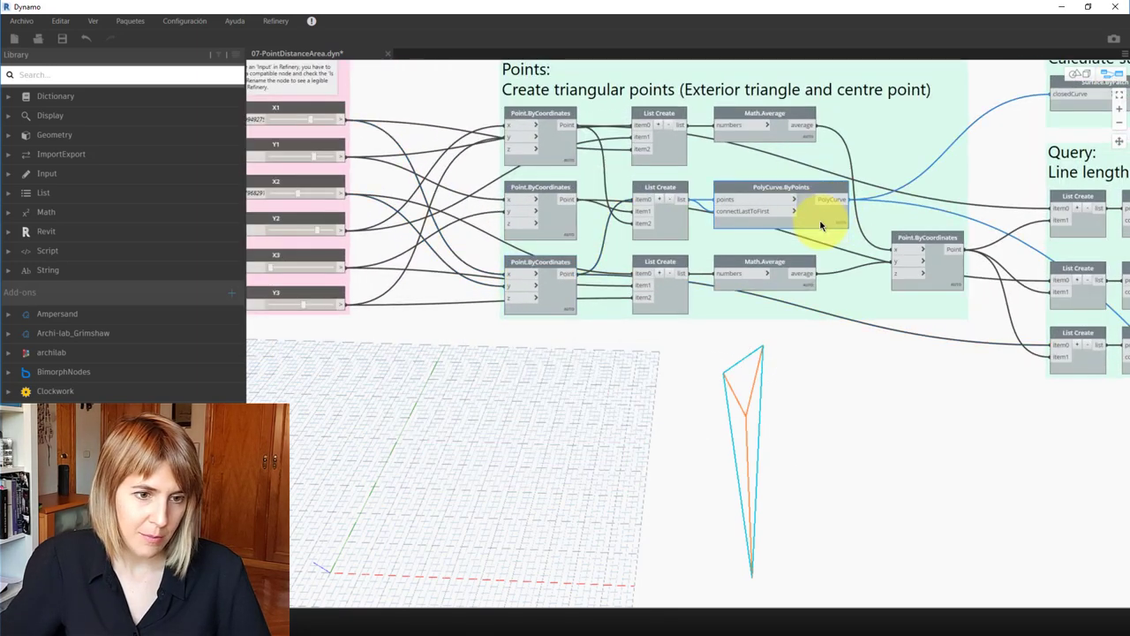
right_click(820, 225)
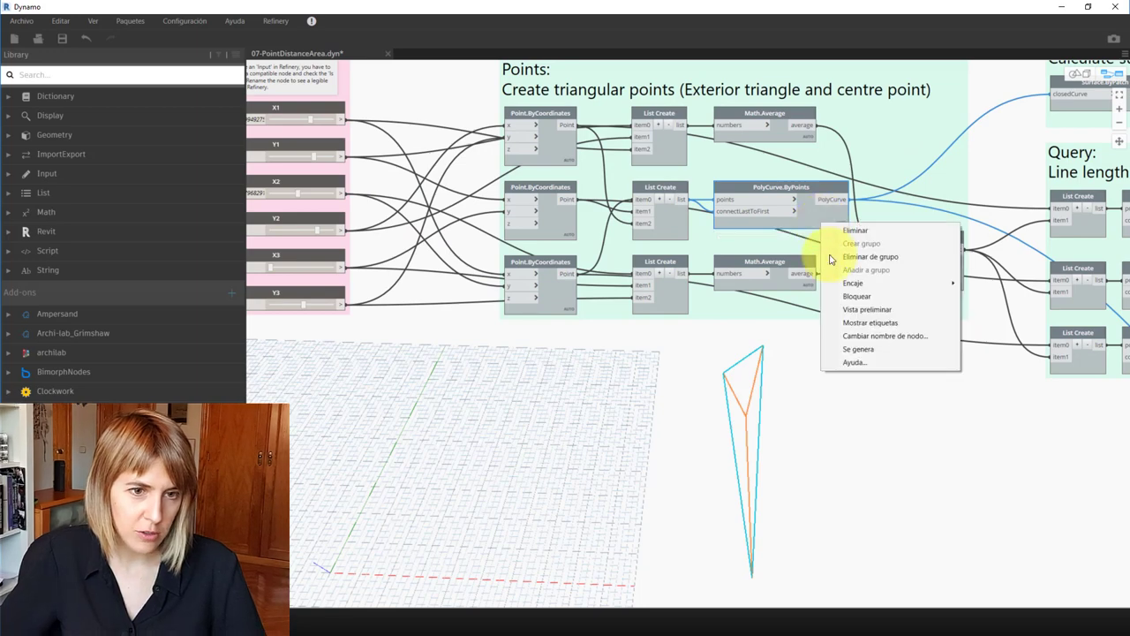
left_click(841, 309)
Confirm Curve 1 Length and Total Area are marked 'Se genera' (Is Output).
middle_click_drag(1101, 181, 783, 201)
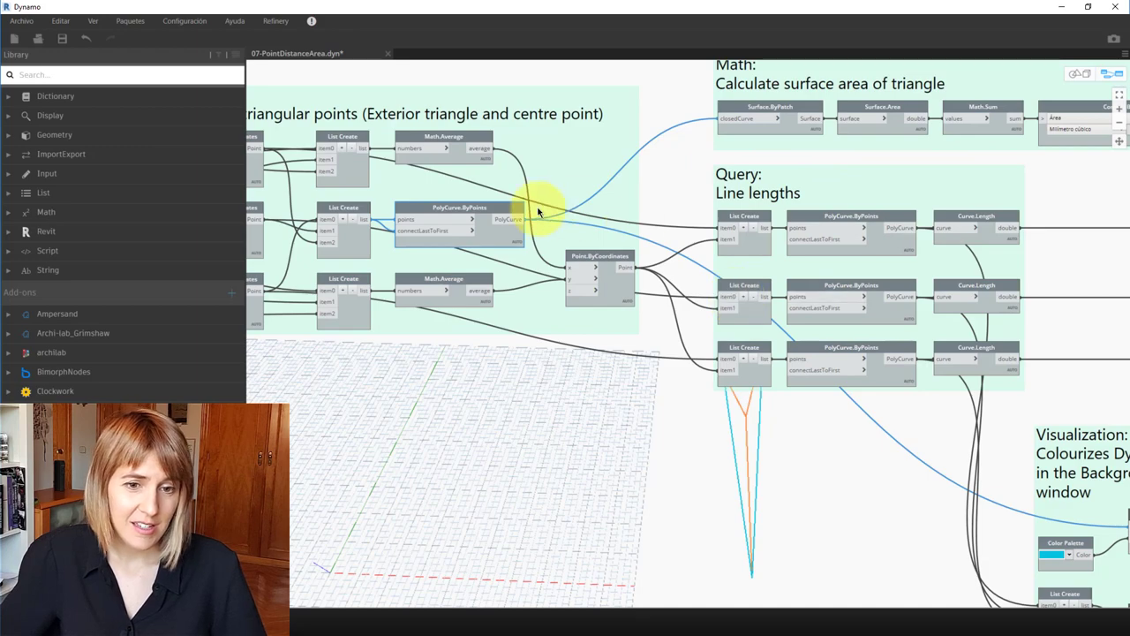
scroll(777, 239, "down", 5)
scroll(852, 239, "up", 3)
scroll(833, 226, "up", 3)
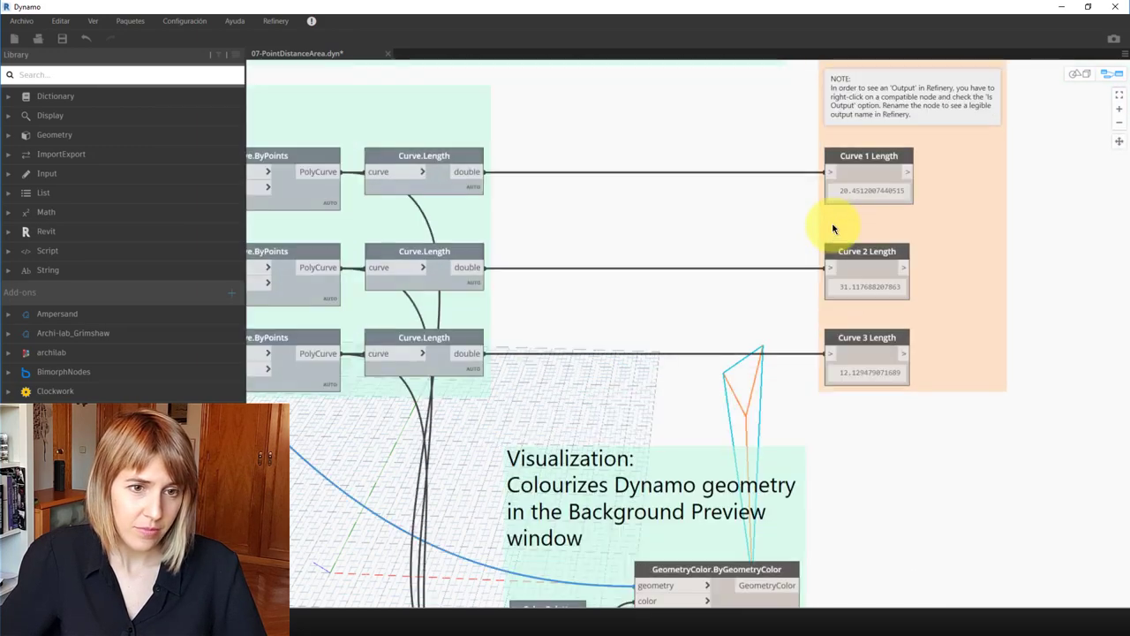
right_click(871, 181)
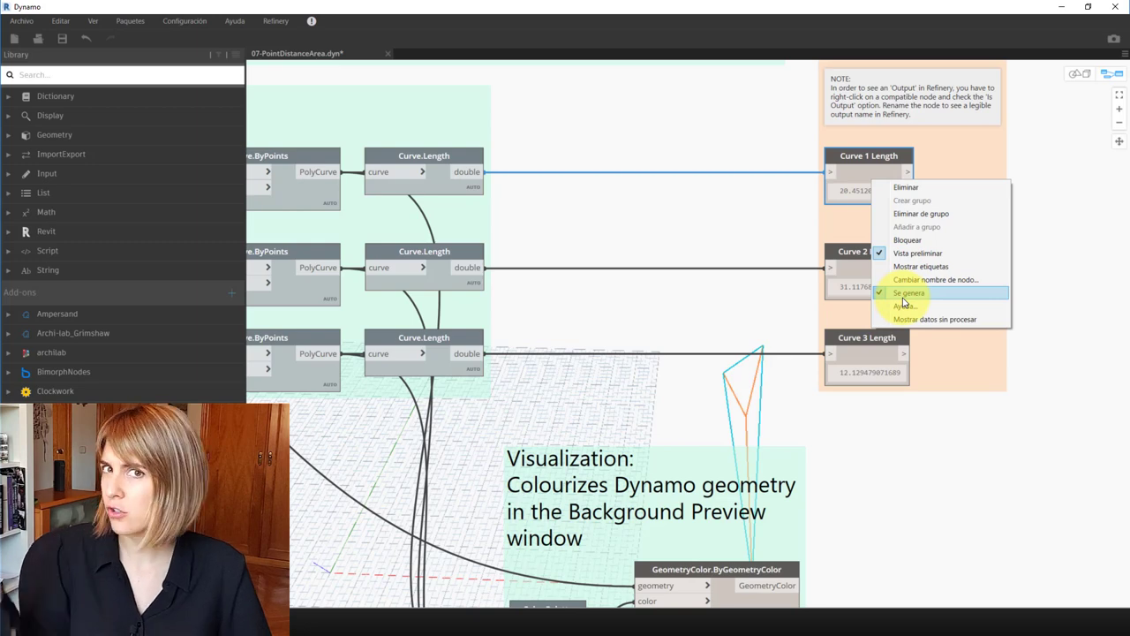
left_click(753, 110)
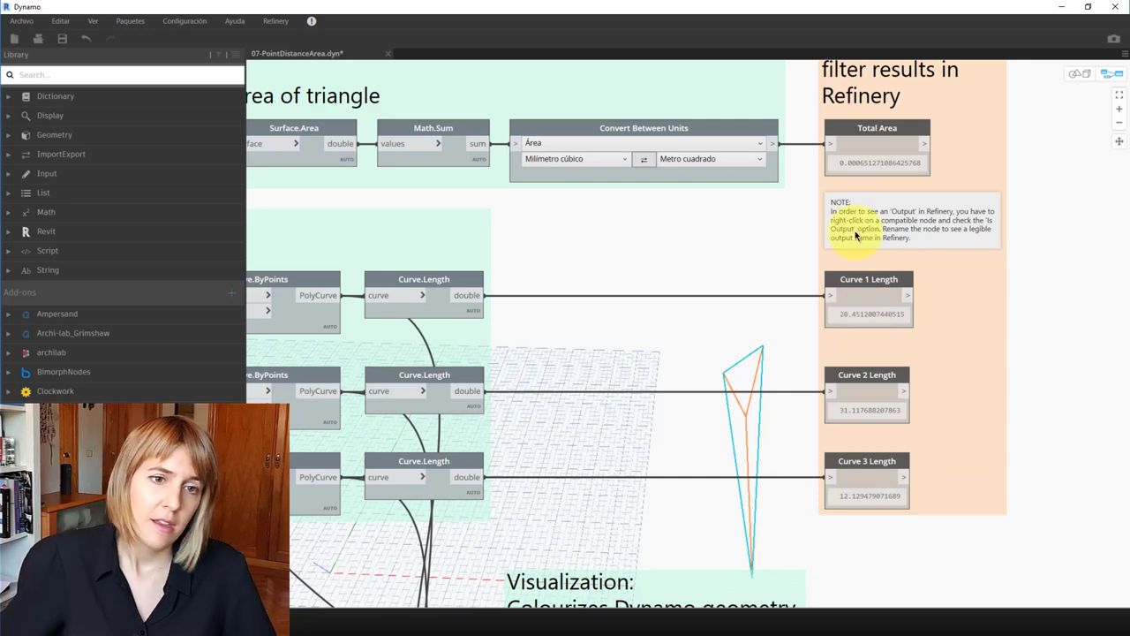
right_click(894, 148)
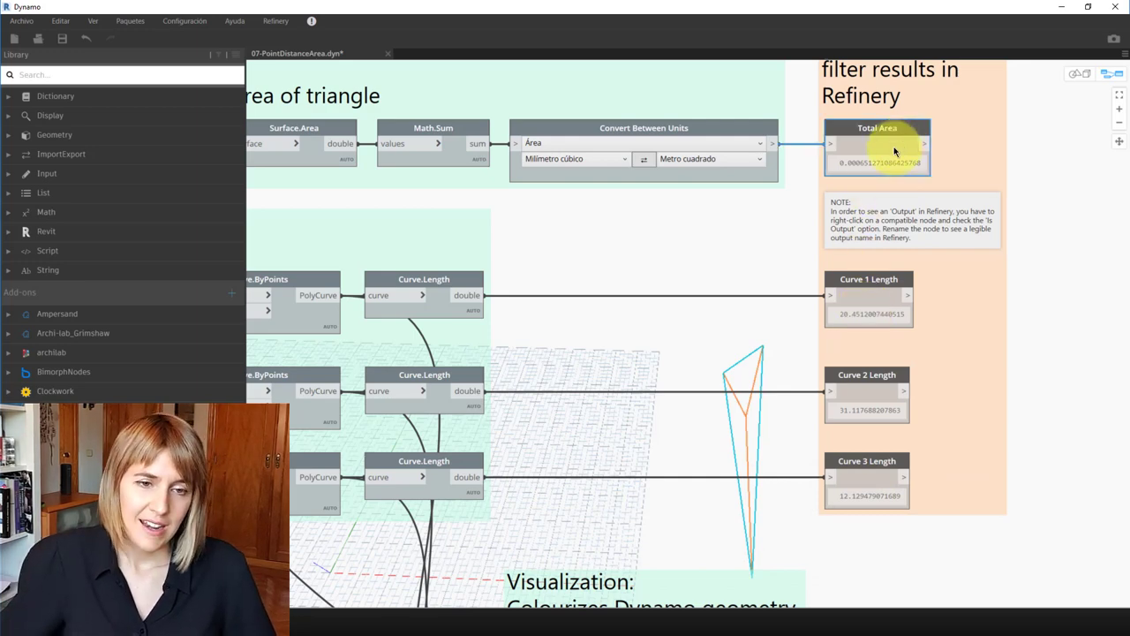
left_click(778, 210)
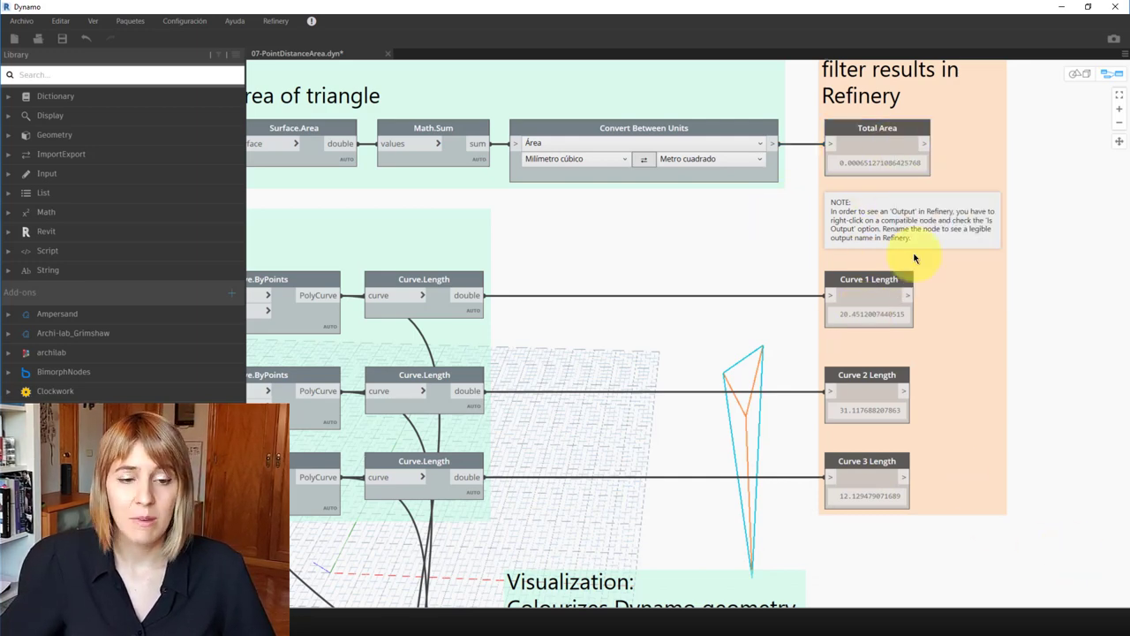
scroll(1063, 377, "down", 1)
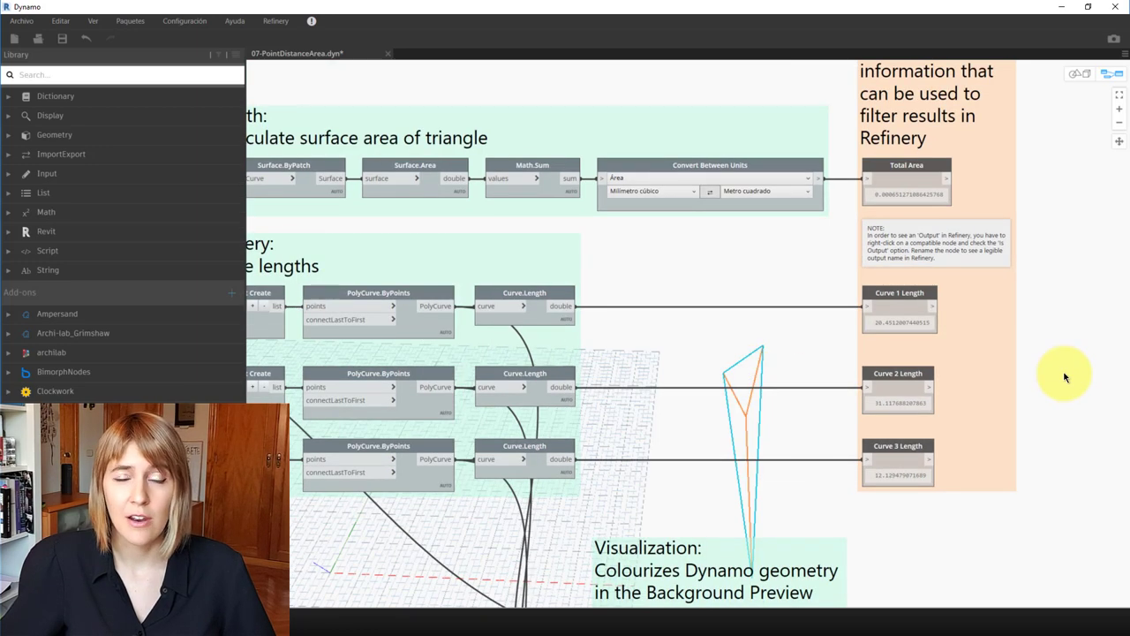
Launch Refinery, move its window over the graph, and start a New Study.
scroll(1027, 303, "down", 2)
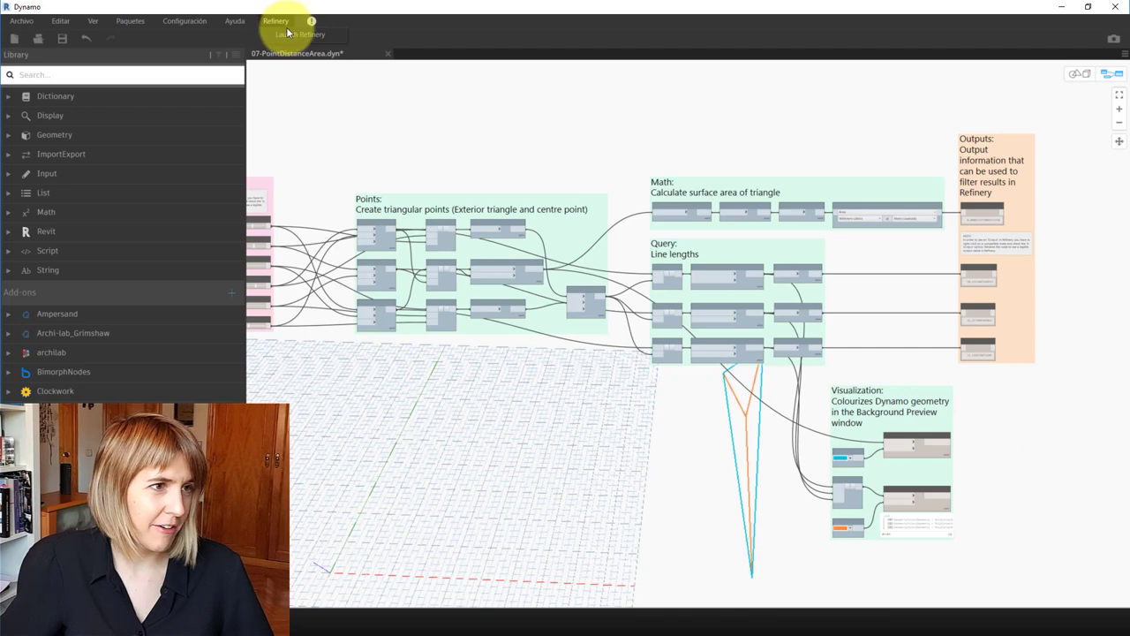
left_click(286, 29)
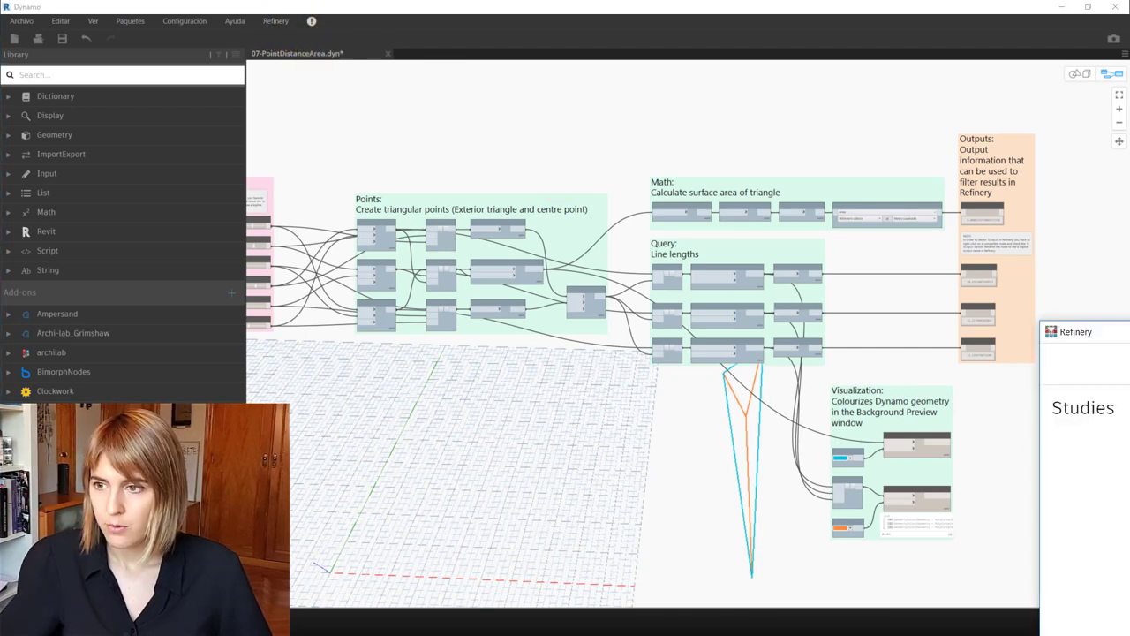
mouse_move(1123, 312)
left_mouse_down()
mouse_move(939, 373)
mouse_move(469, 91)
mouse_move(501, 120)
left_mouse_up()
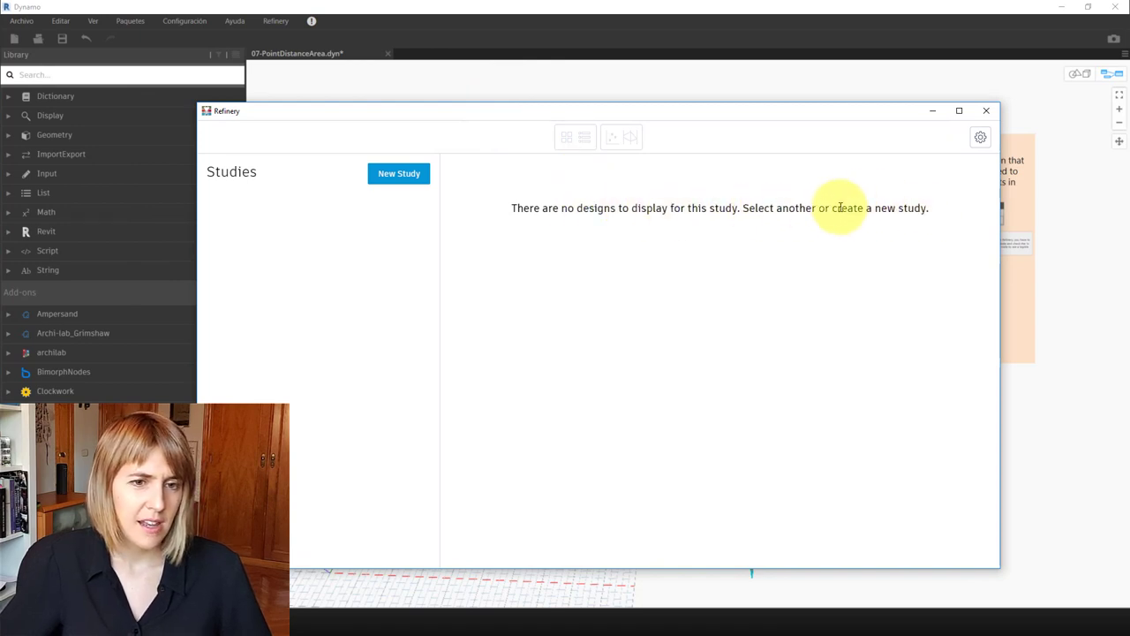
left_click(404, 174)
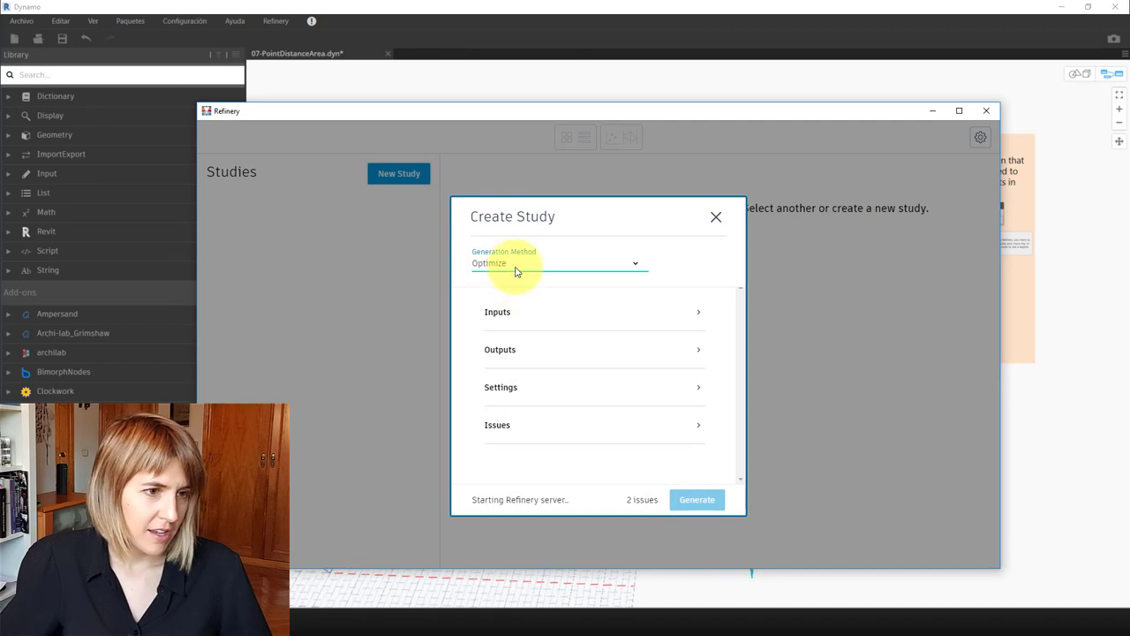
Expand the study's Inputs and Outputs sections to review the sliders and goals.
left_click(516, 323)
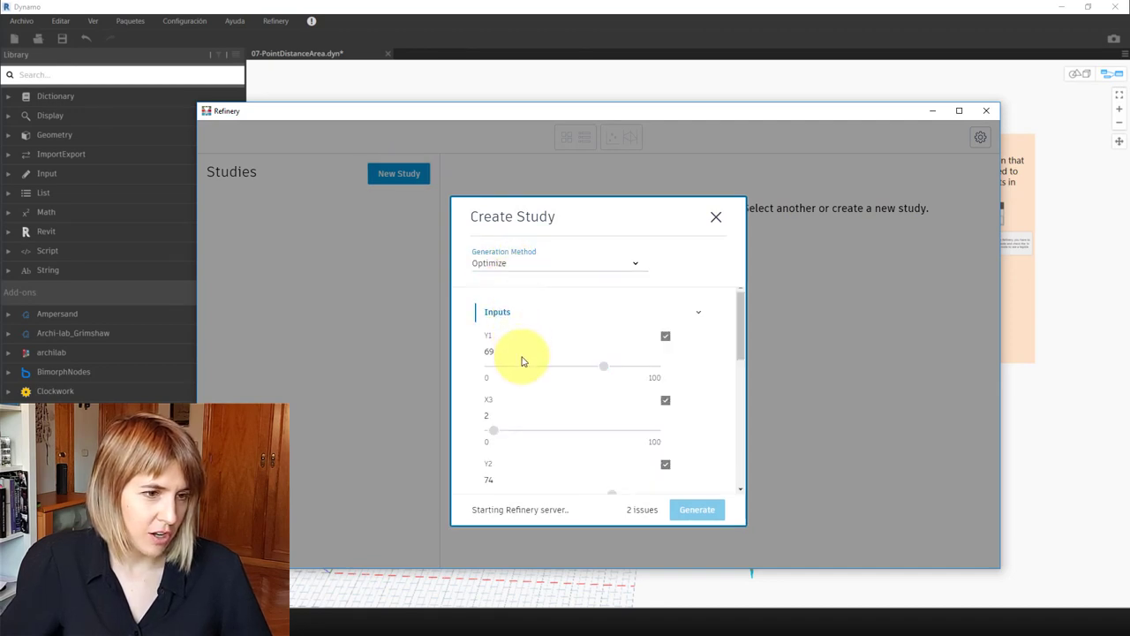
scroll(521, 358, "down", 2)
scroll(520, 358, "down", 2)
scroll(518, 371, "down", 2)
scroll(518, 375, "down", 3)
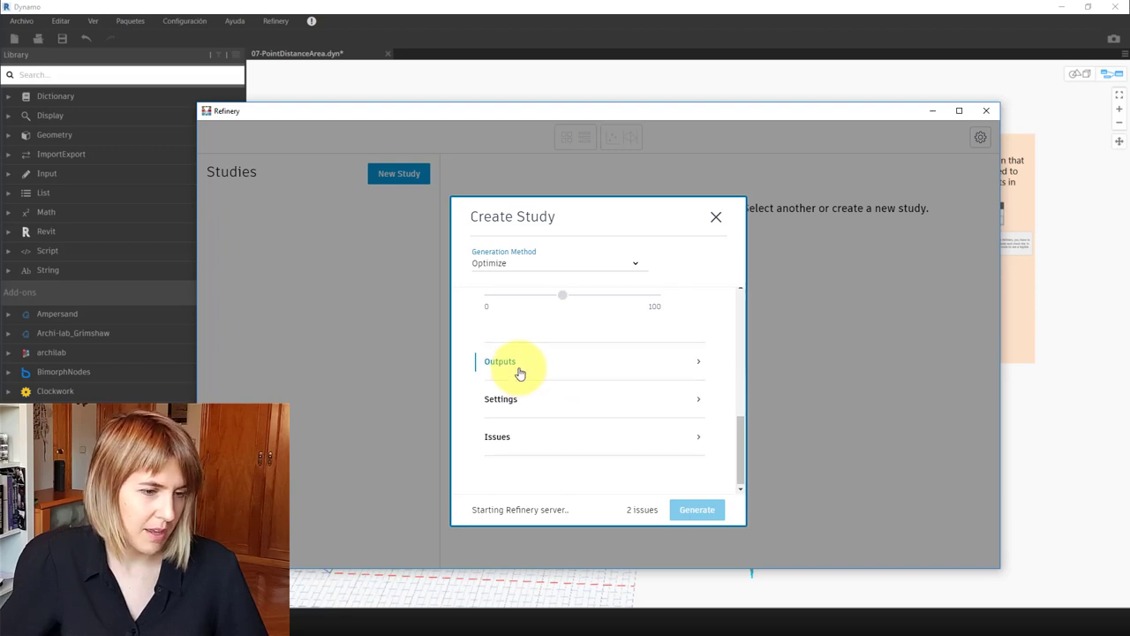
left_click(520, 372)
scroll(467, 393, "down", 1)
scroll(457, 402, "down", 2)
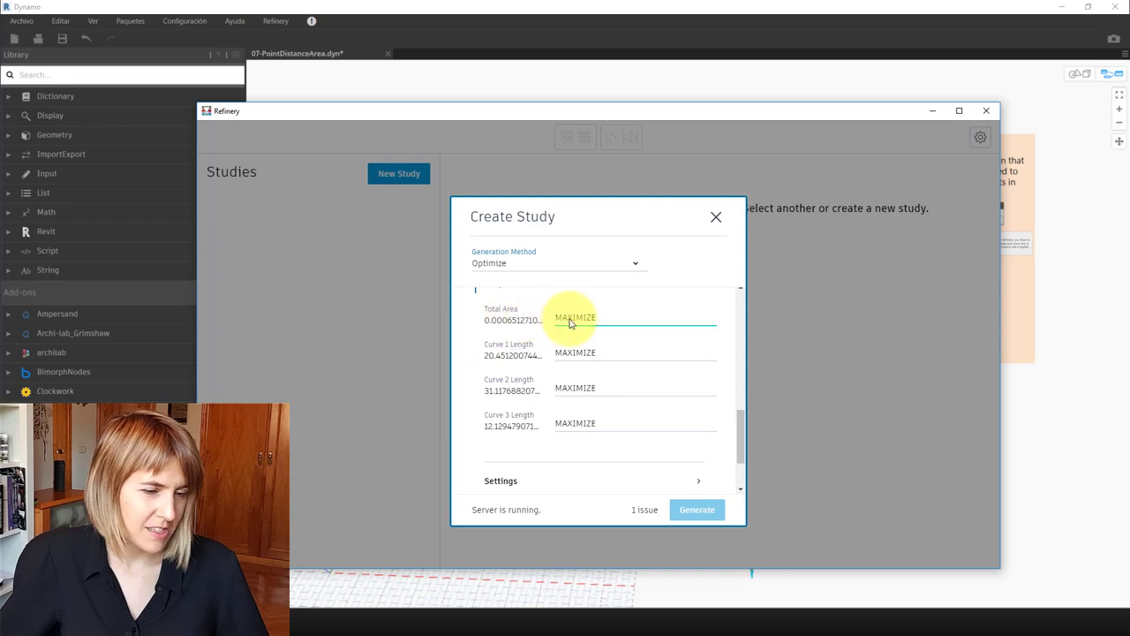
Change the Curve 1, Curve 2 and Curve 3 Length goals from MAXIMIZE to MINIMIZE.
left_click(580, 354)
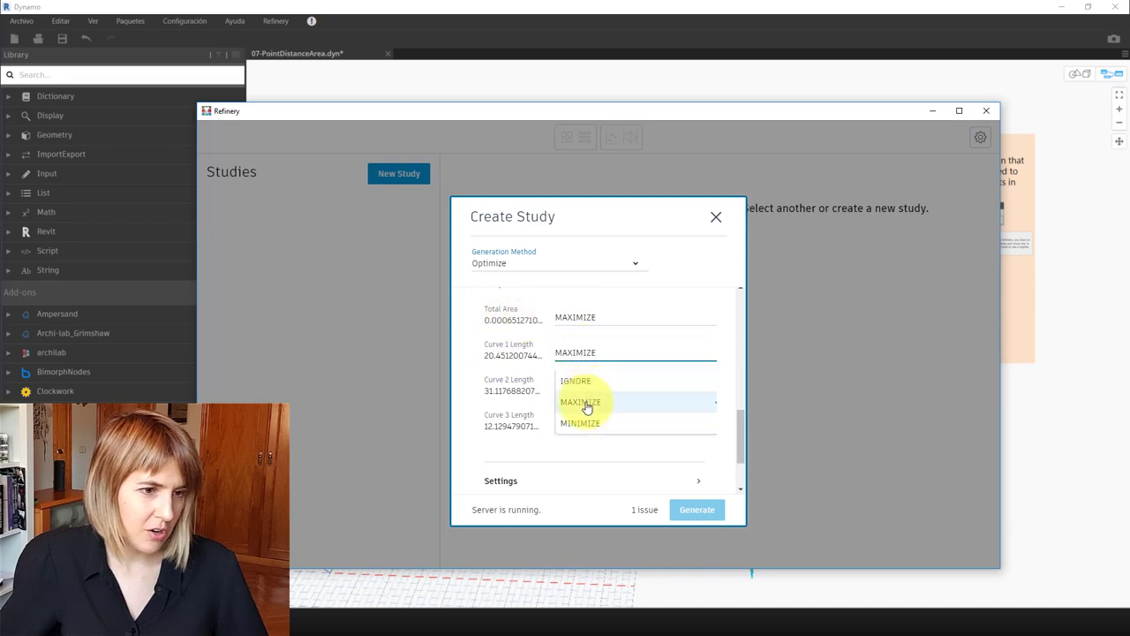
left_click(586, 400)
left_click(586, 399)
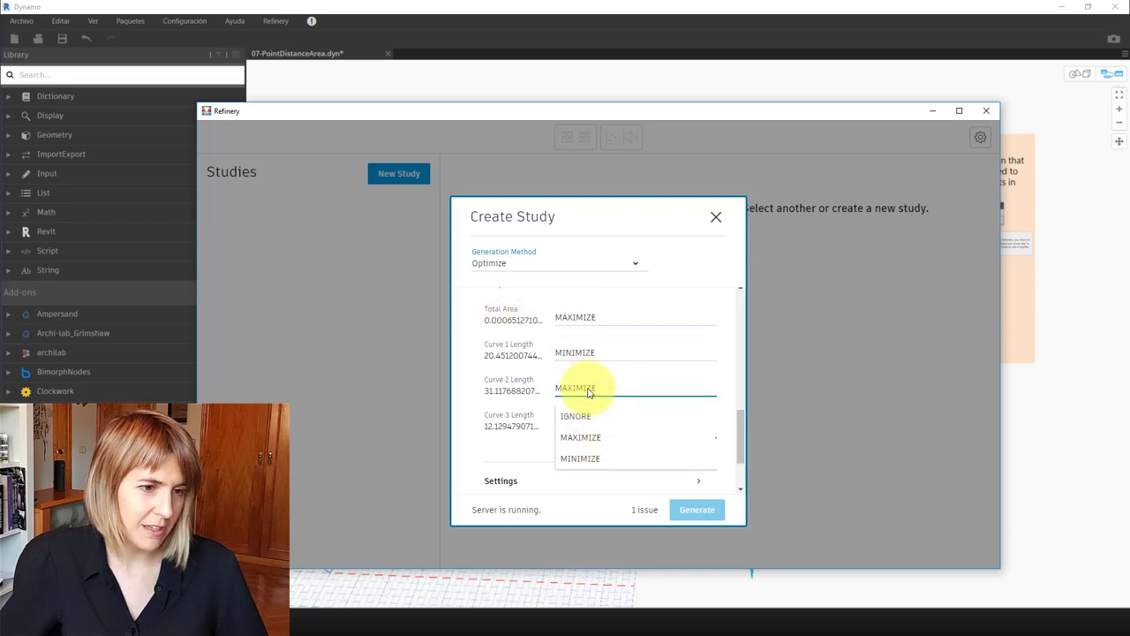
left_click(585, 434)
left_click(585, 424)
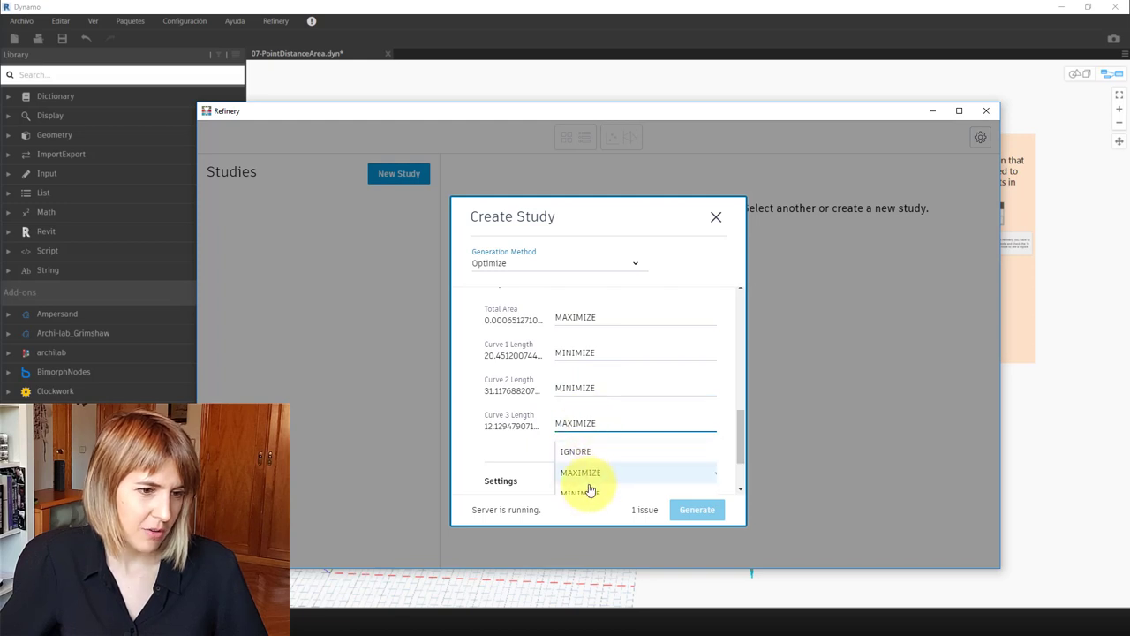
left_click(588, 483)
scroll(508, 403, "down", 1)
left_click(508, 398)
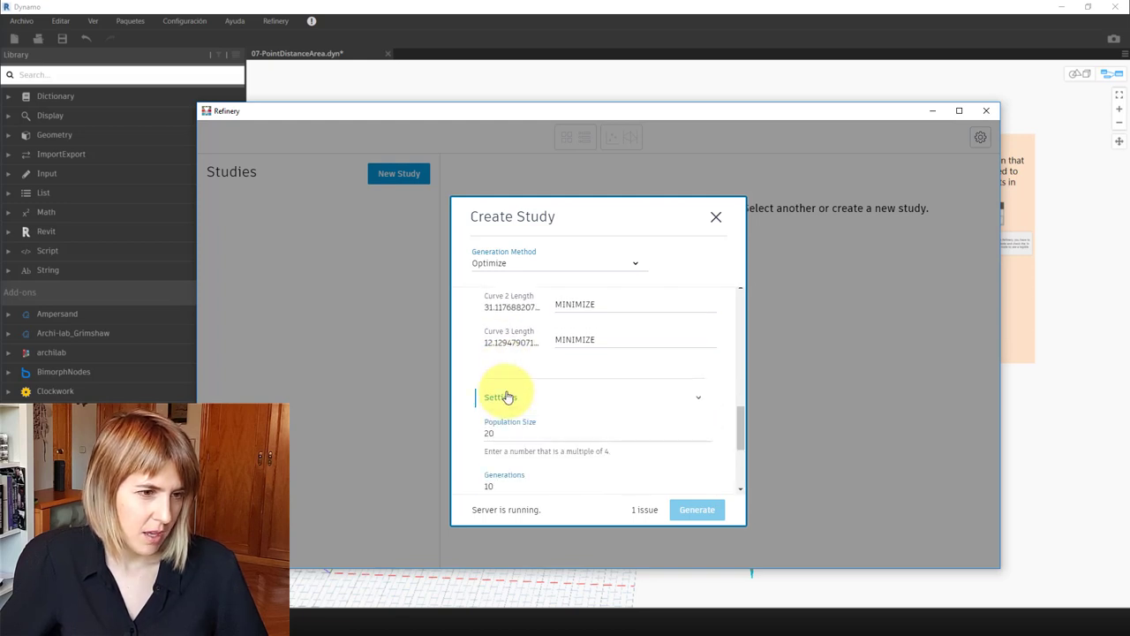
Check Settings (population 20, 10 generations, seed 1) and the Issues list, then return to the graph.
scroll(507, 403, "down", 2)
scroll(505, 395, "up", 1)
scroll(505, 395, "up", 1)
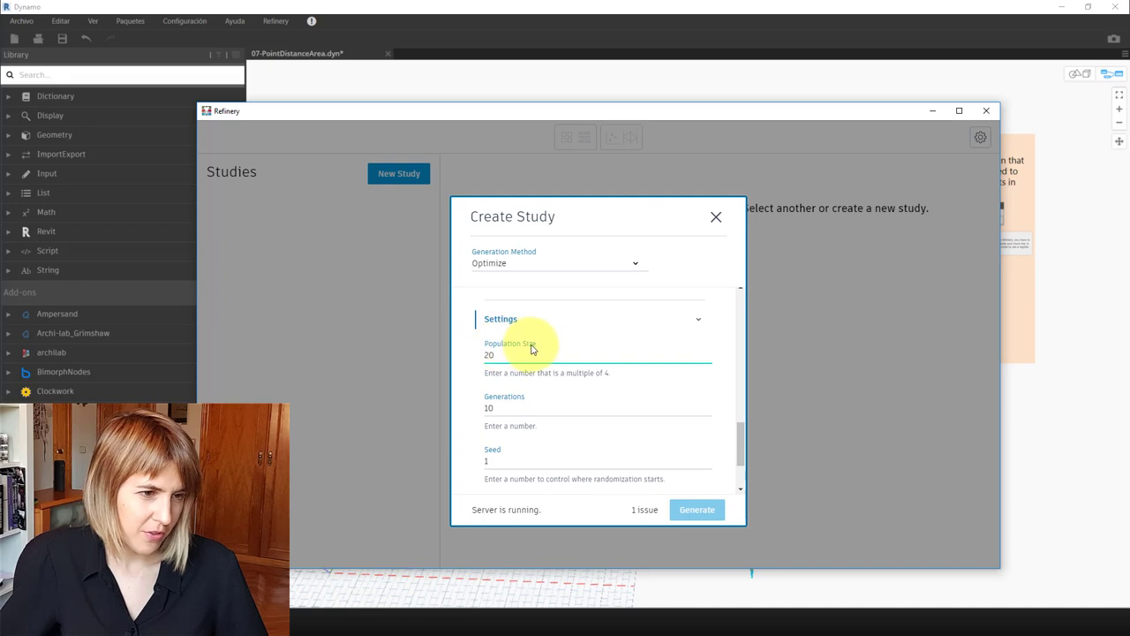
left_click(490, 400)
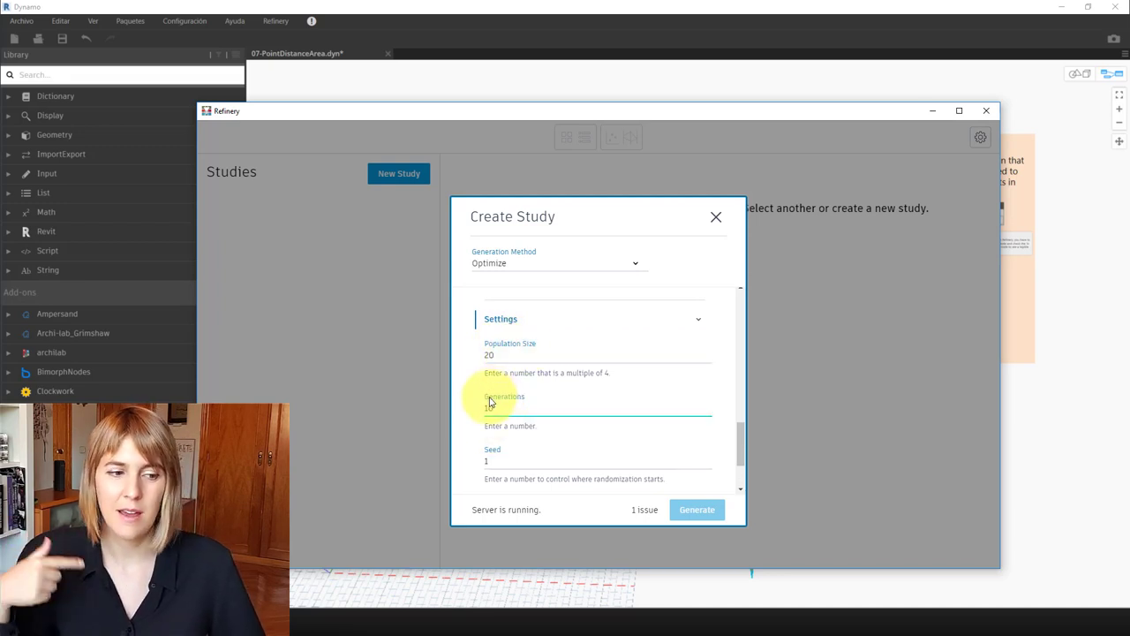
scroll(497, 436, "down", 3)
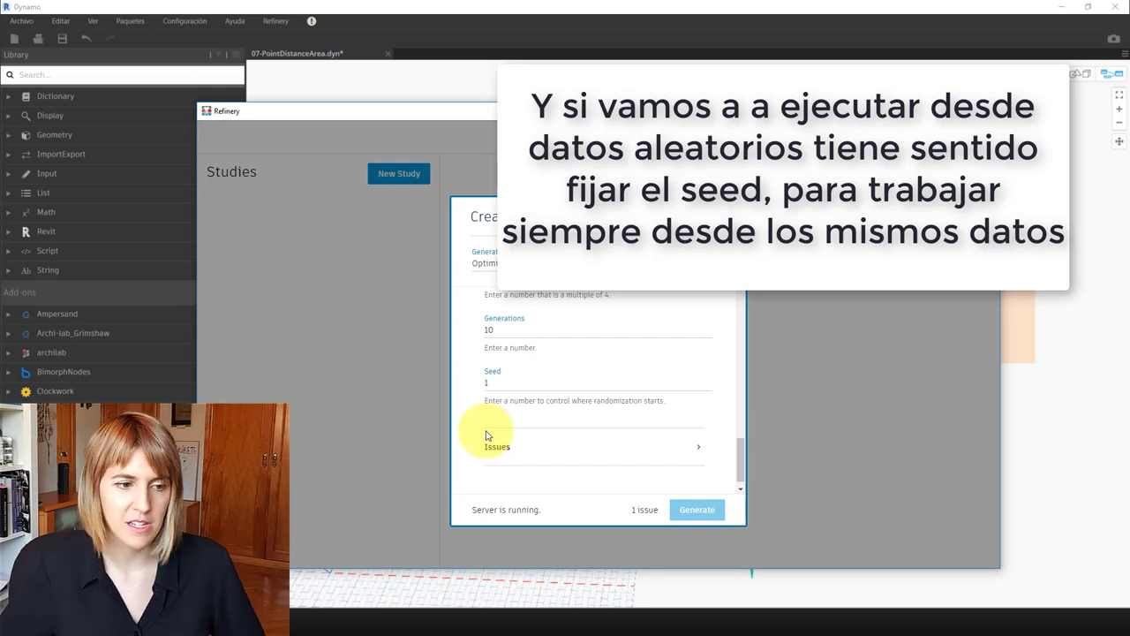
scroll(488, 436, "down", 1)
left_click(491, 436)
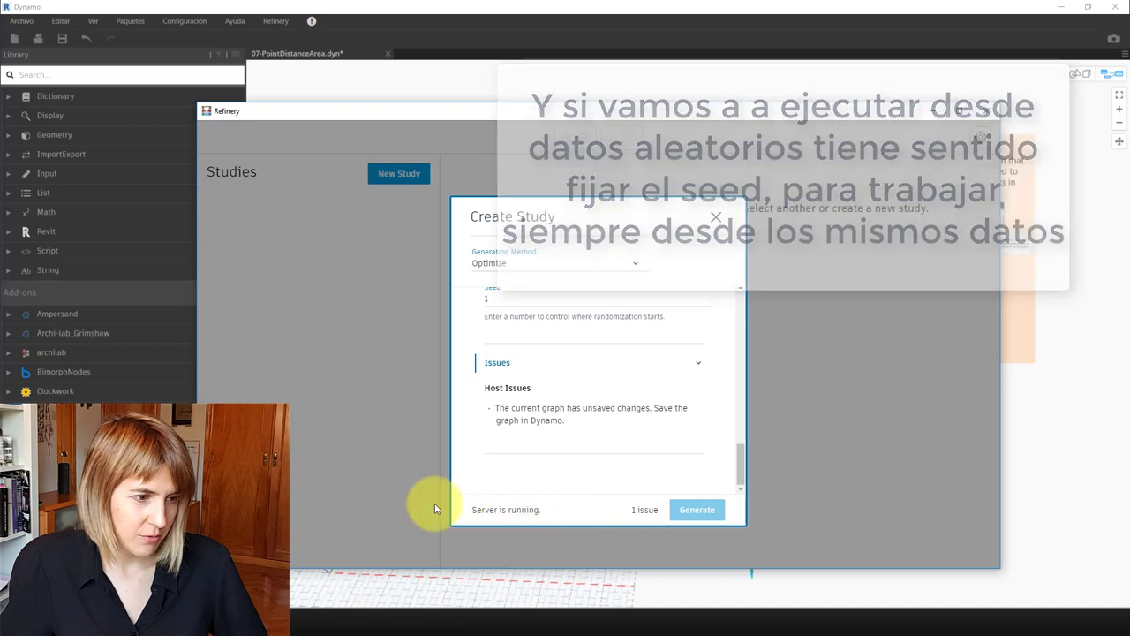
left_click(382, 583)
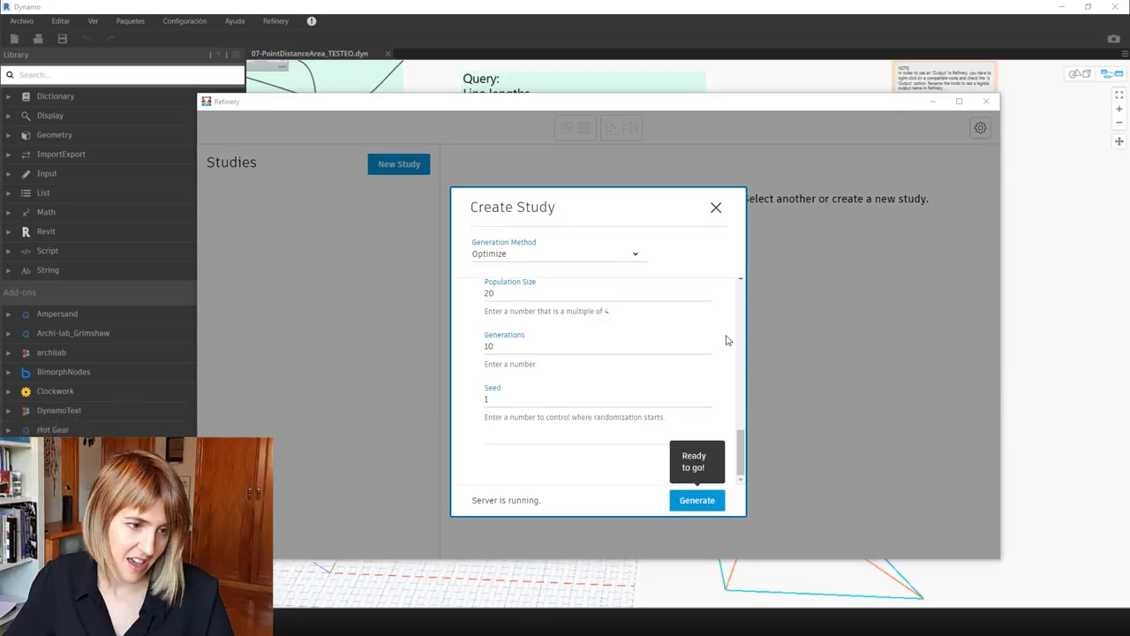
Set the study's Seed value to 1.
left_click(575, 387)
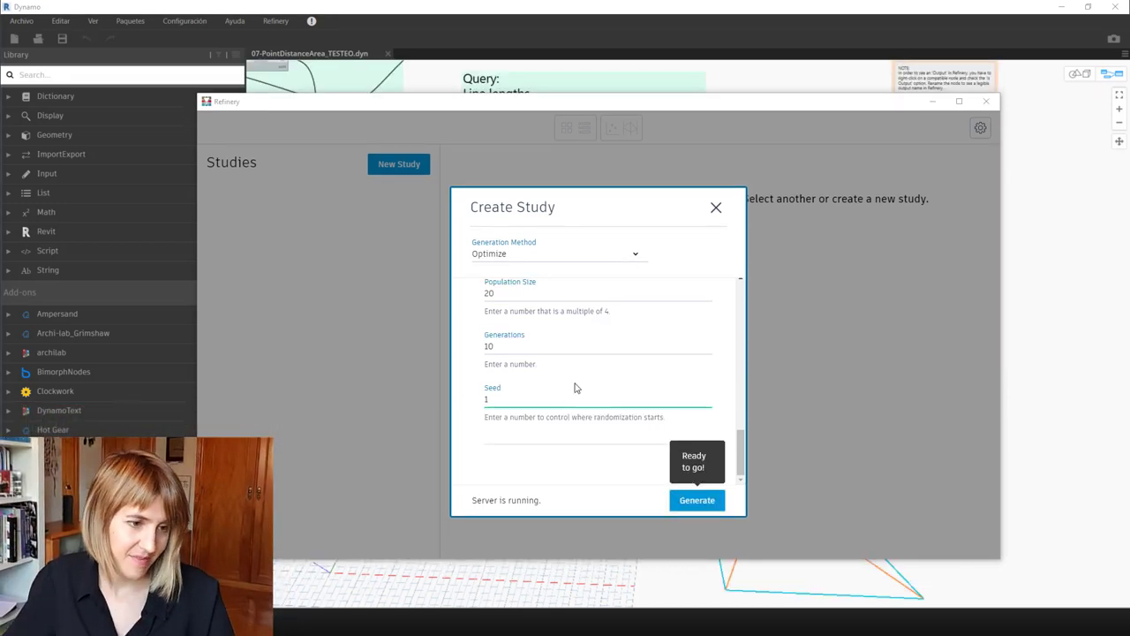
Generate the Optimize study and let it run through all 10 generations.
left_click(696, 499)
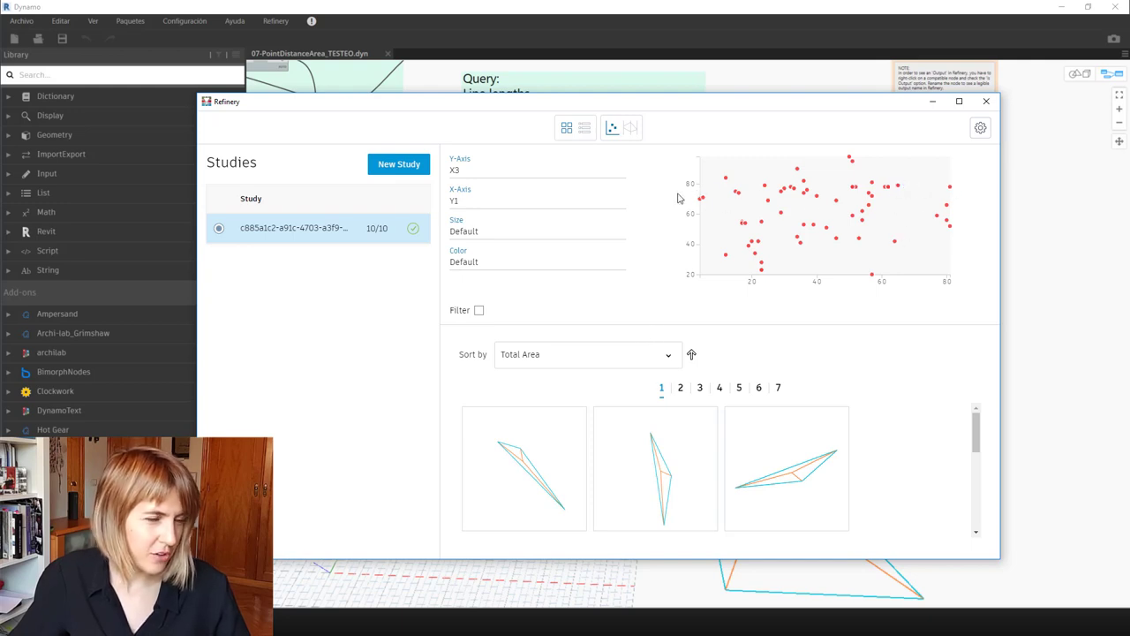
Plot Total Area on the Y-axis against Curve 1 Length on the X-axis, and enable filtering.
left_click(457, 170)
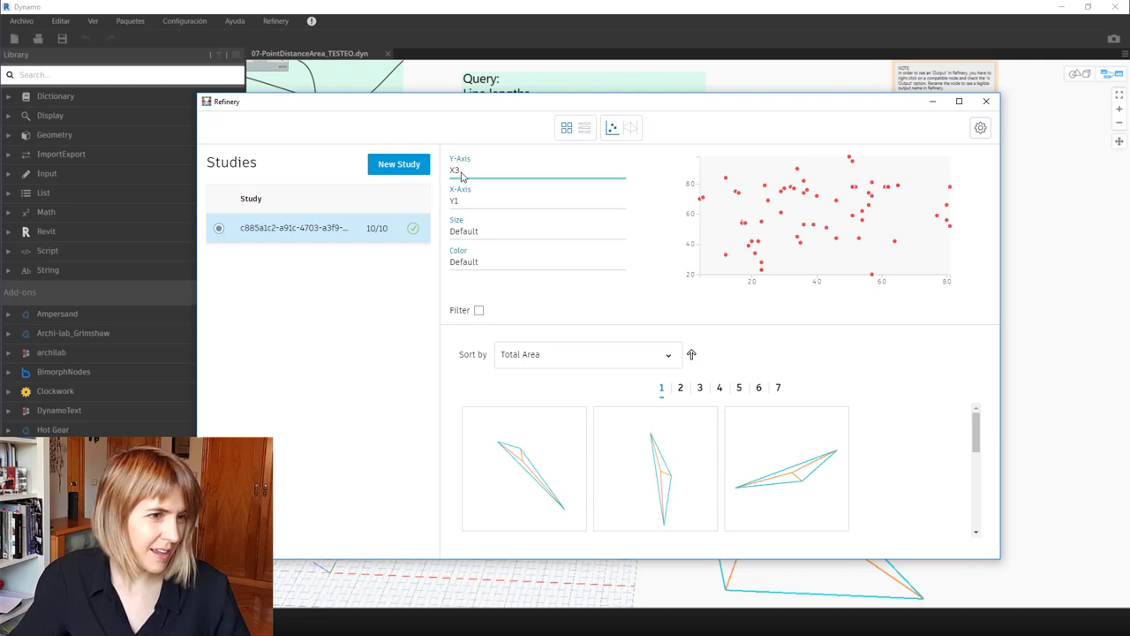
left_click(461, 173)
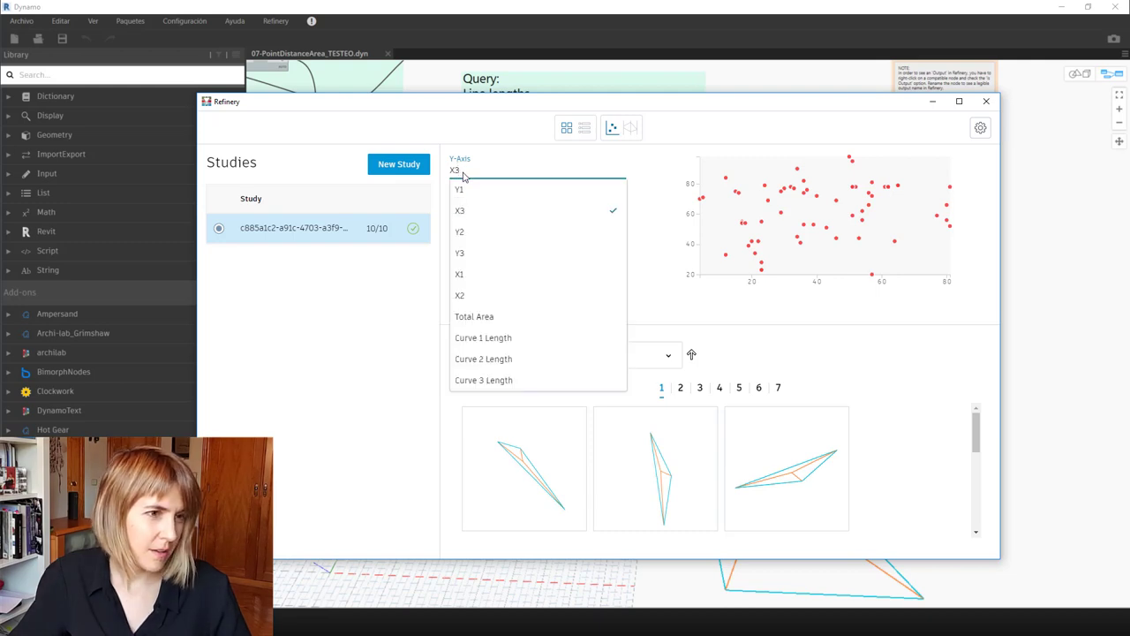
left_click(482, 318)
left_click(475, 204)
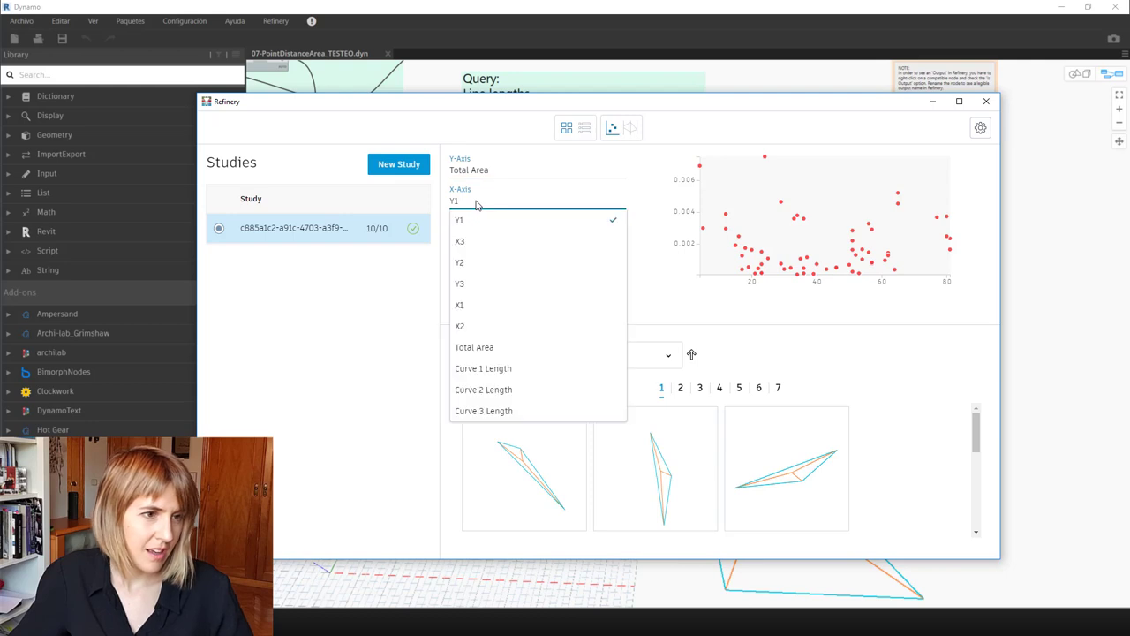
left_click(481, 368)
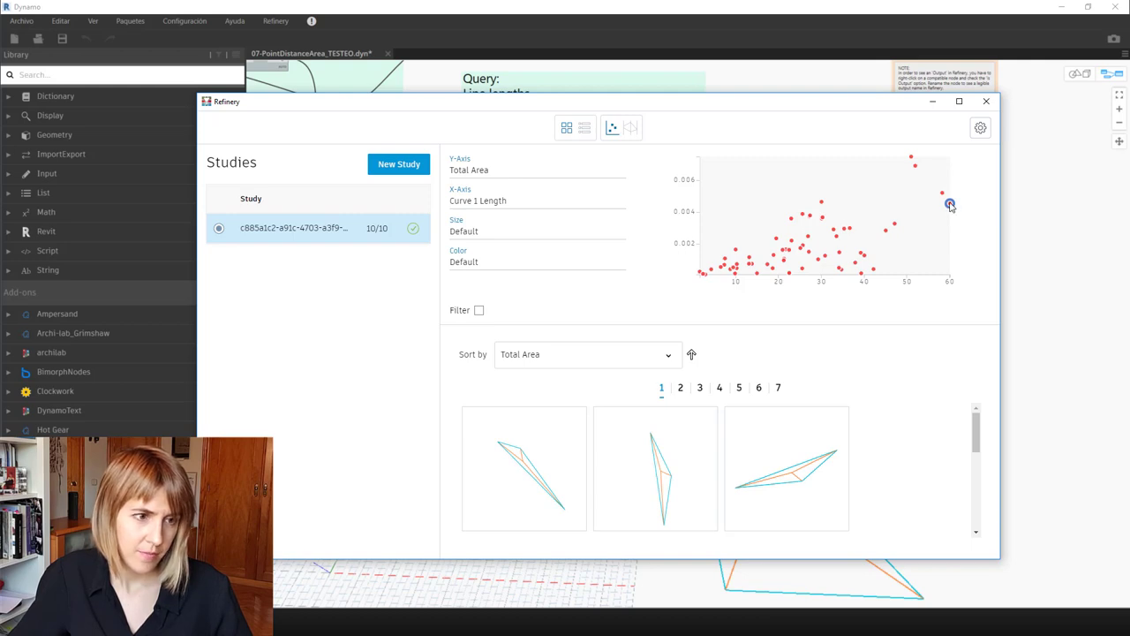
left_click(479, 311)
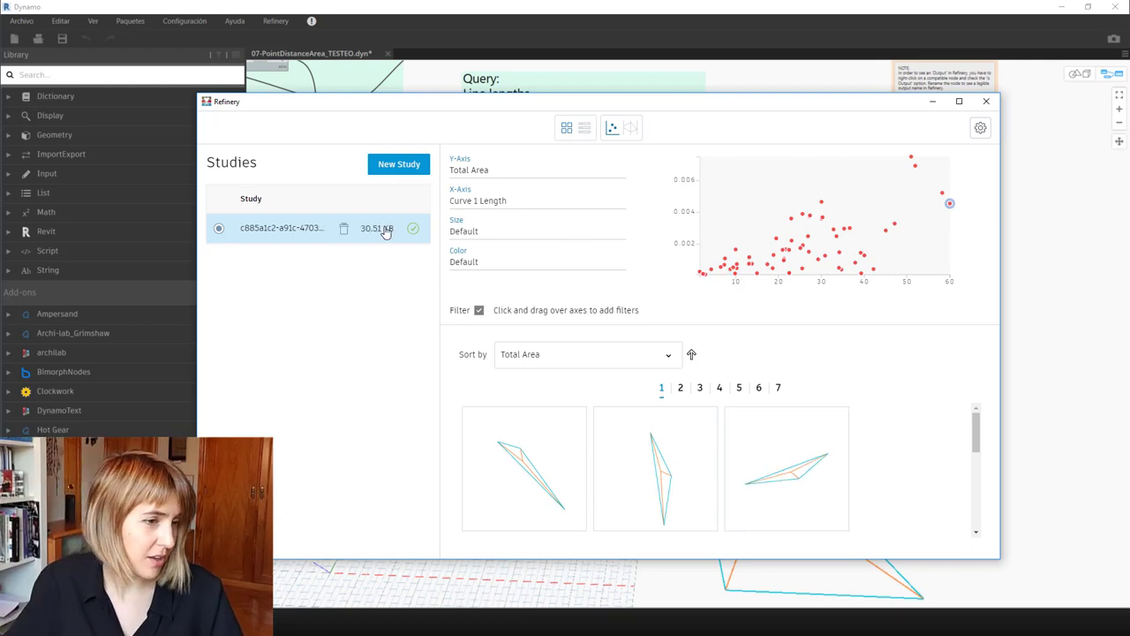
Switch the chart to parallel coordinates and reverse the design grid's sort order.
left_click(631, 129)
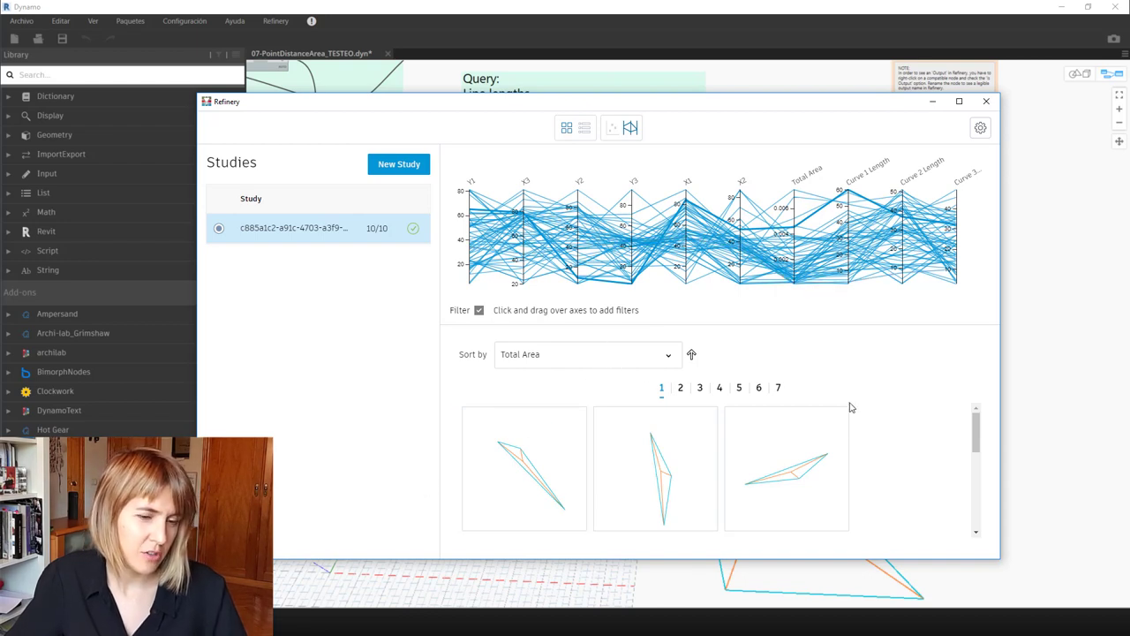
scroll(847, 420, "down", 2)
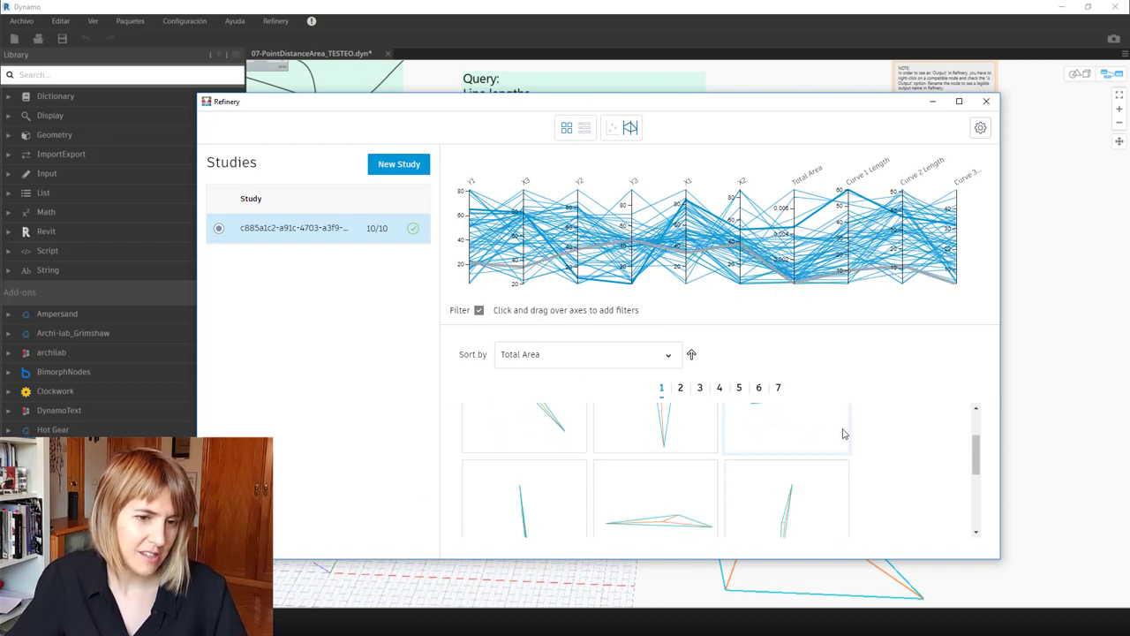
left_click(691, 355)
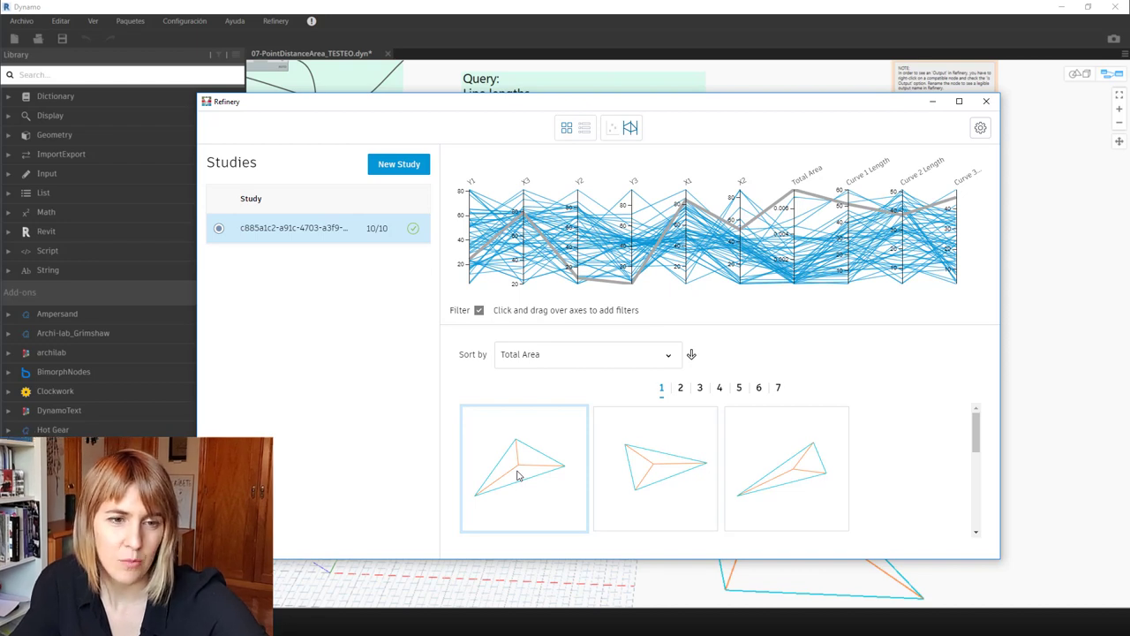
Show the results table with a scatterplot, and select the design with Curve 1 Length 60.127.
left_click(583, 128)
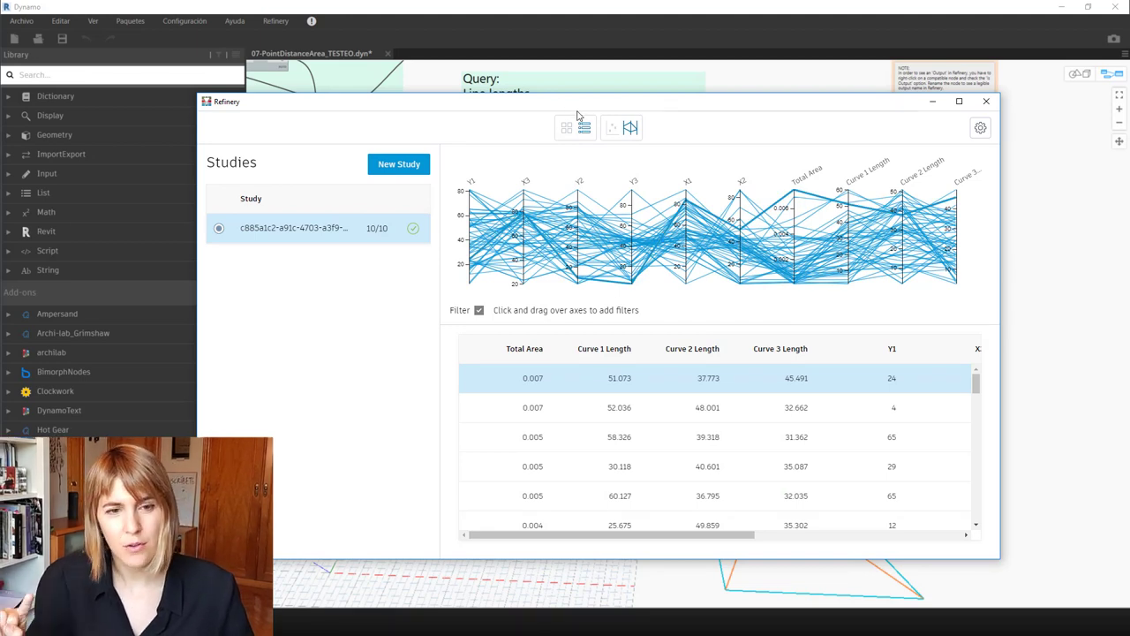
left_click(612, 128)
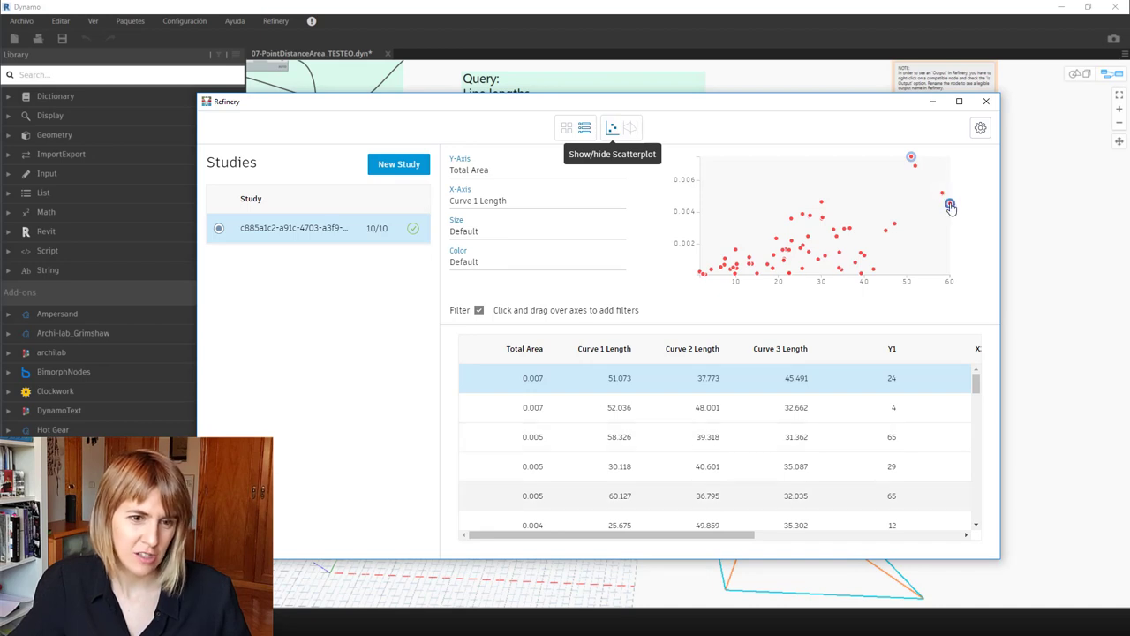
left_click(950, 205)
scroll(621, 424, "down", 1)
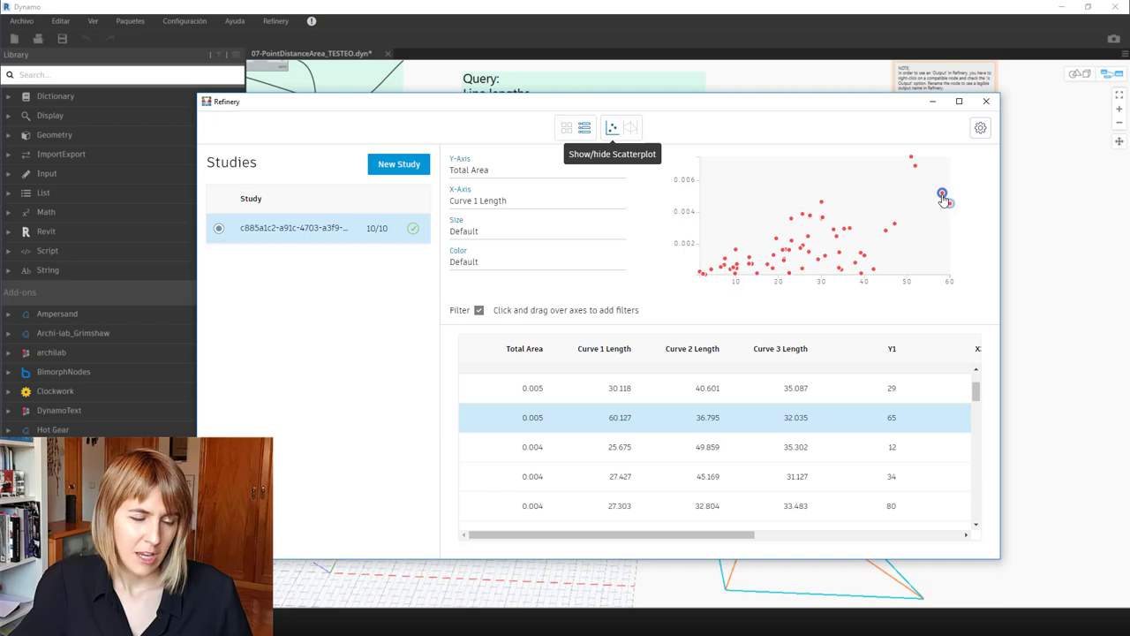
scroll(701, 497, "up", 2)
scroll(764, 404, "up", 1)
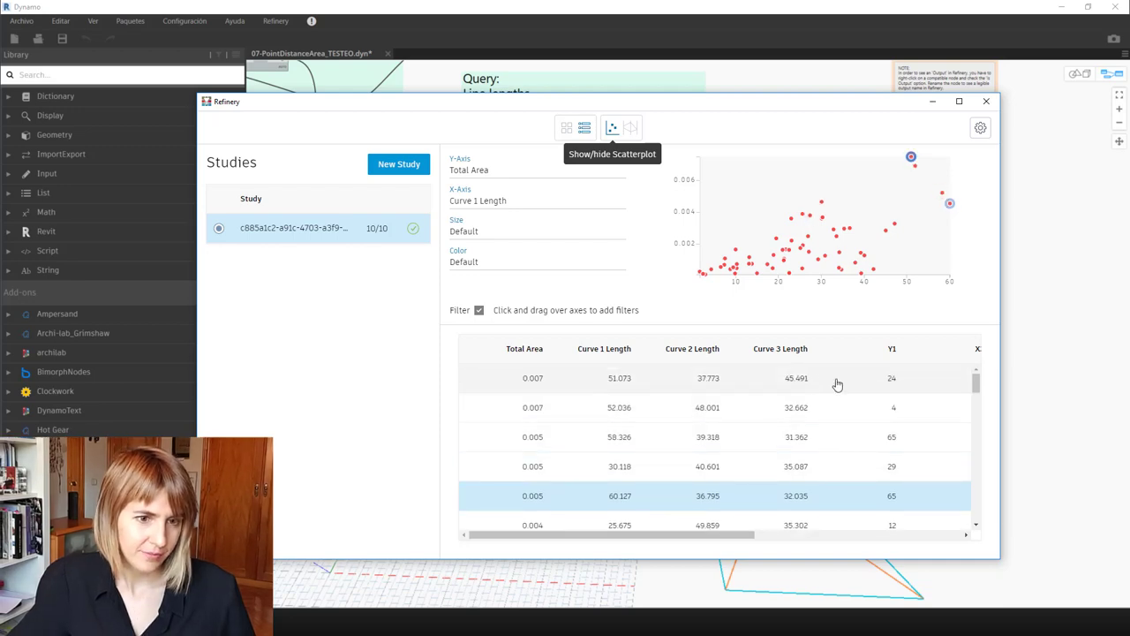
scroll(567, 437, "down", 2)
scroll(567, 437, "down", 2)
scroll(567, 436, "down", 1)
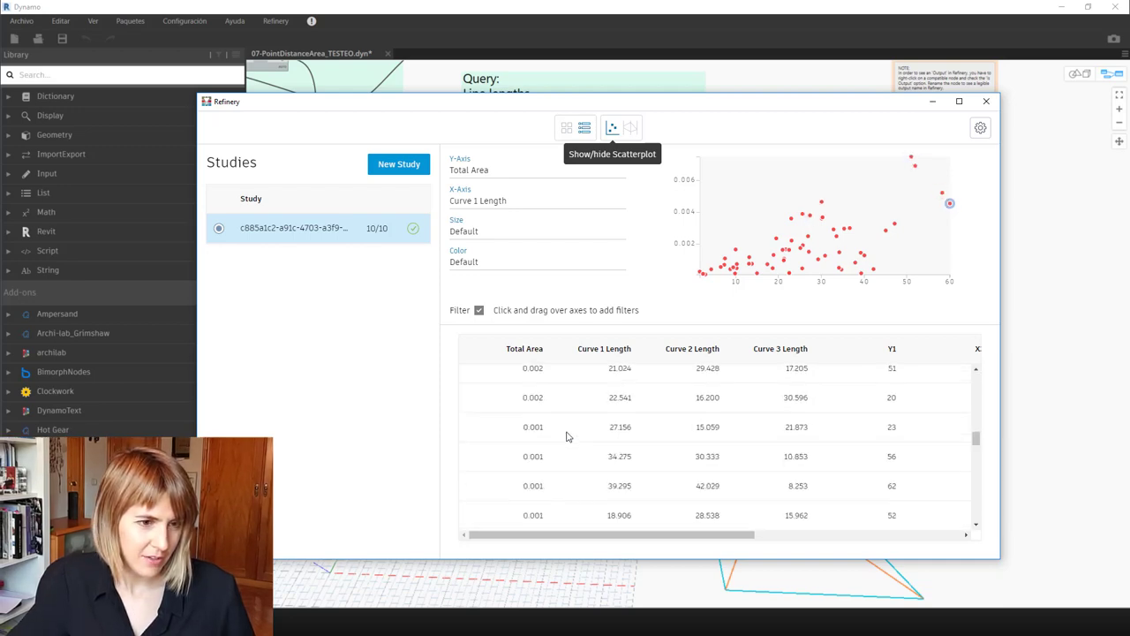
scroll(567, 436, "up", 5)
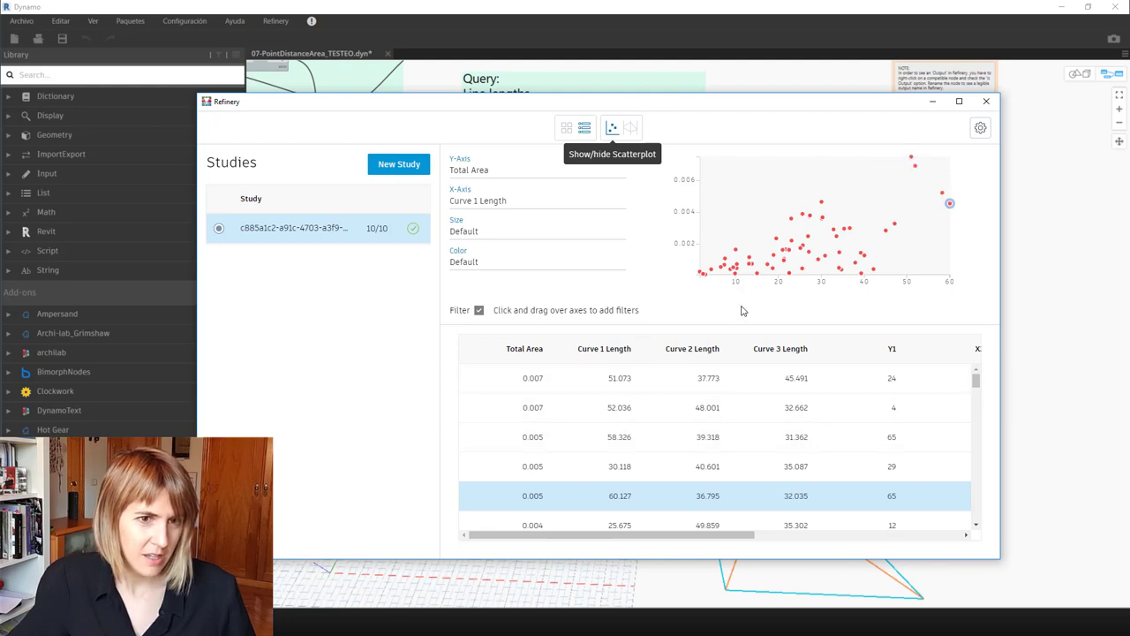
Select the design with Curve 1 Length 30.118, then pick a design on the scatterplot.
left_click(821, 203)
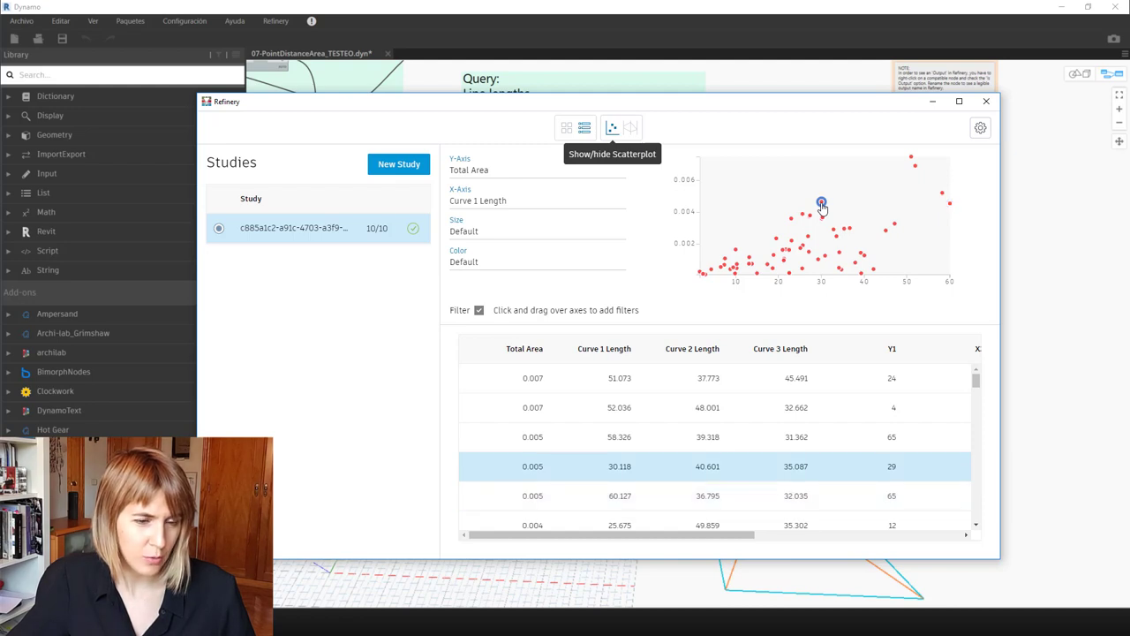
left_click(835, 234)
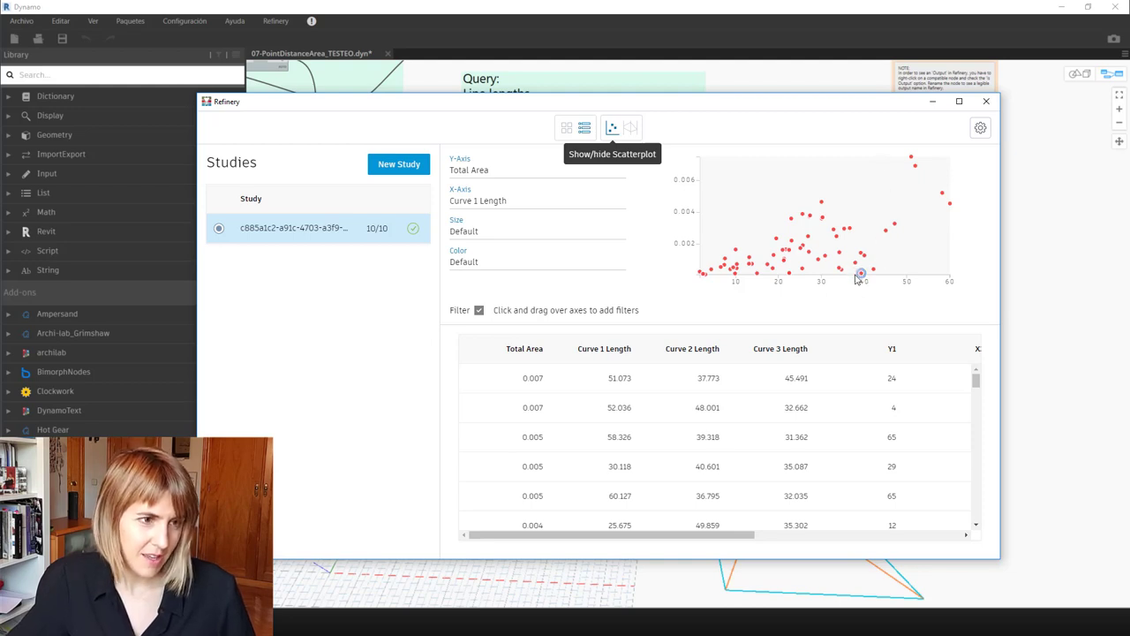
scroll(839, 424, "down", 2)
scroll(837, 437, "down", 2)
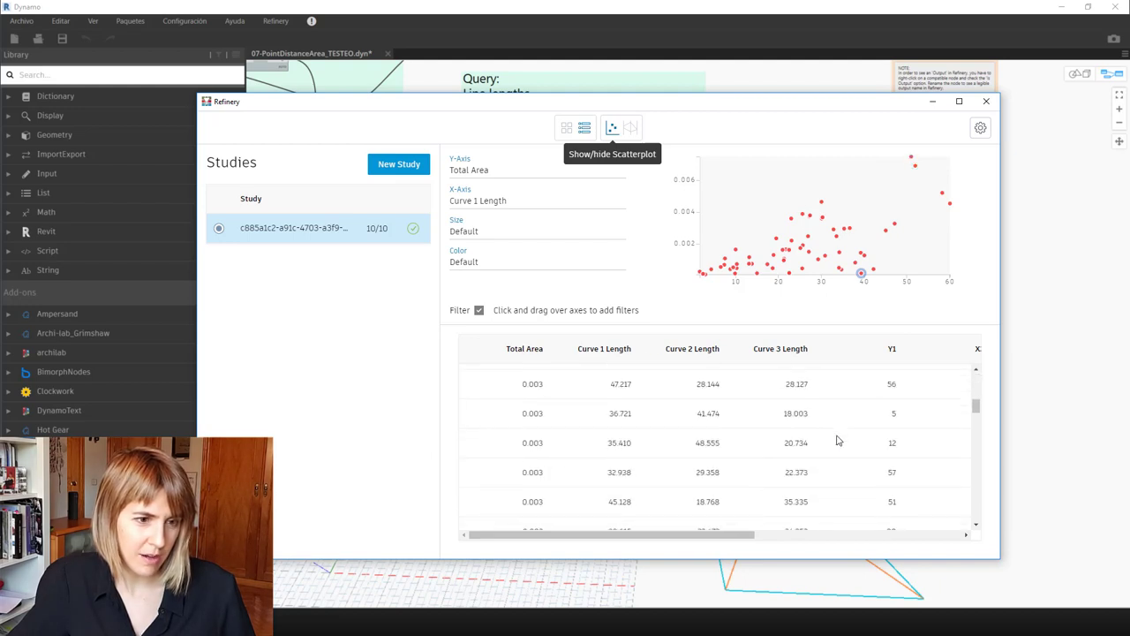
scroll(837, 440, "down", 1)
scroll(838, 433, "down", 1)
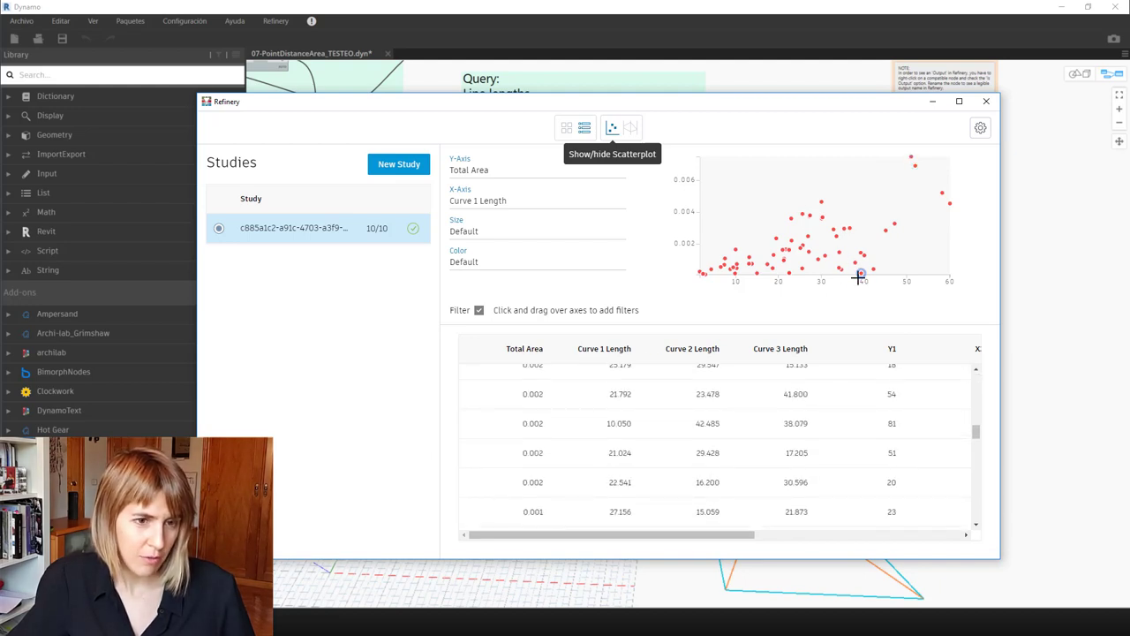
scroll(848, 416, "up", 2)
scroll(848, 415, "up", 2)
scroll(847, 416, "up", 2)
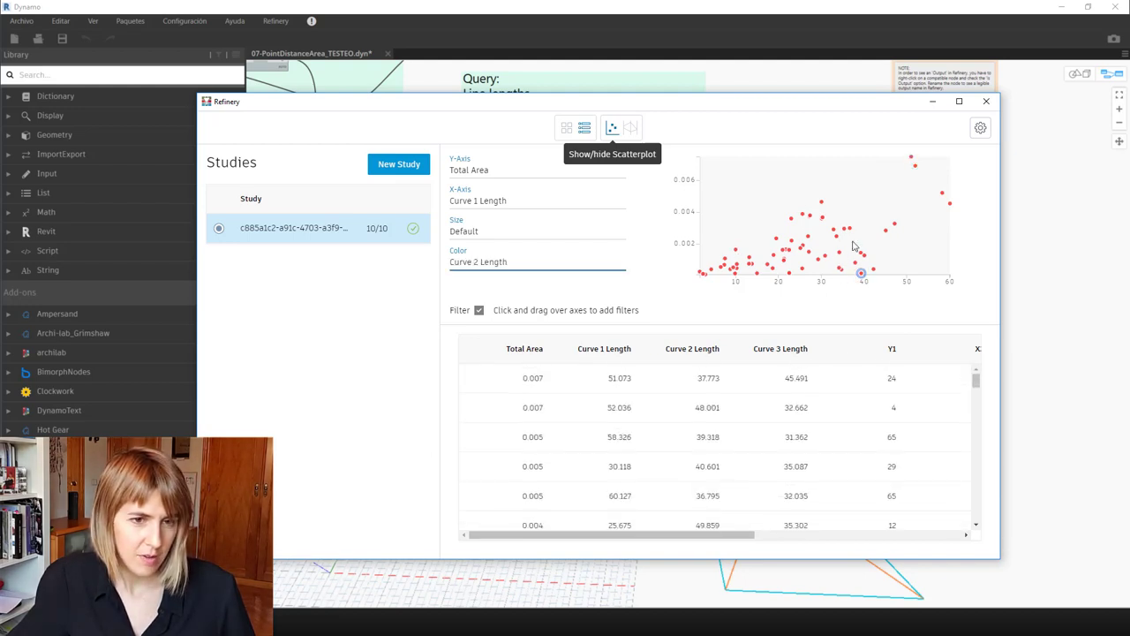
Plot Total Area against Curve 3 Length, then switch the chart back to parallel coordinates.
left_click(521, 204)
left_click(514, 409)
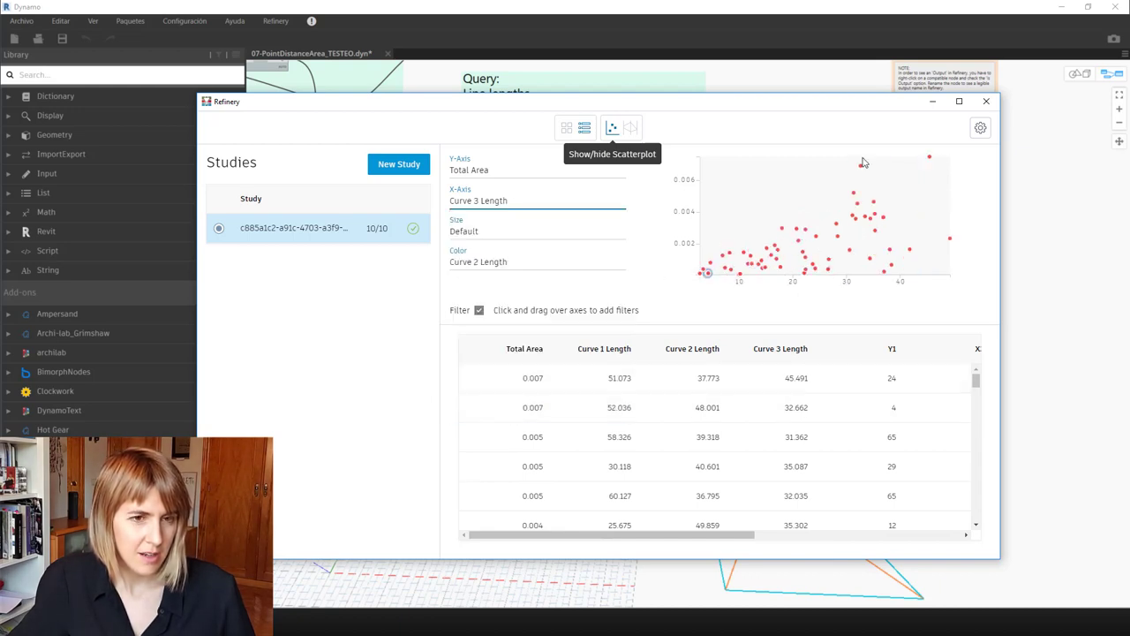
scroll(716, 444, "down", 10)
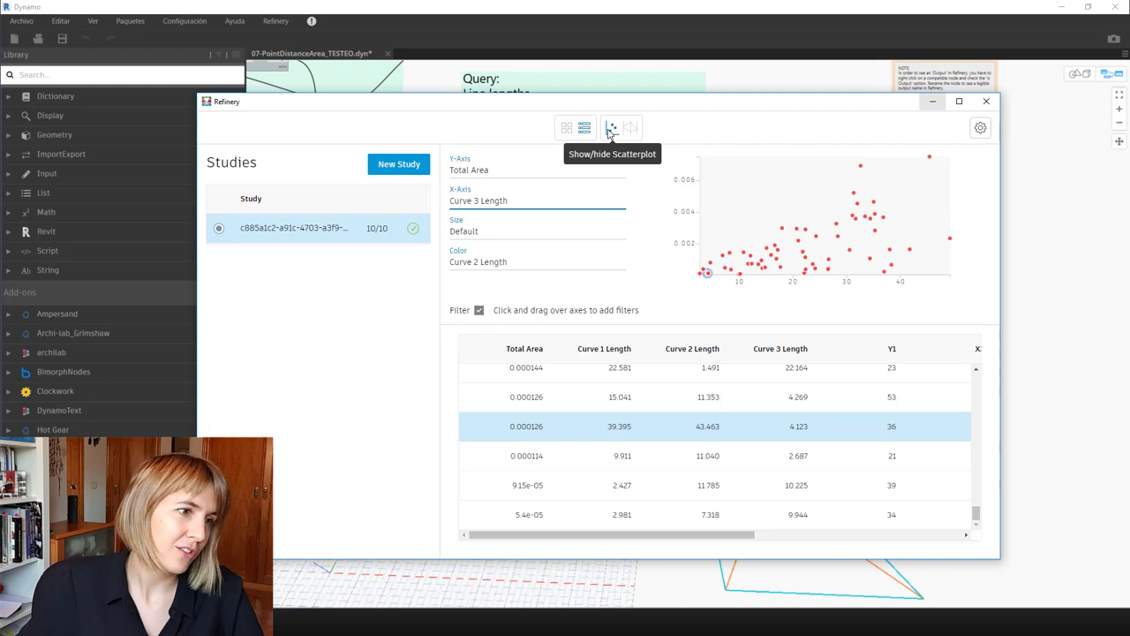
left_click(629, 129)
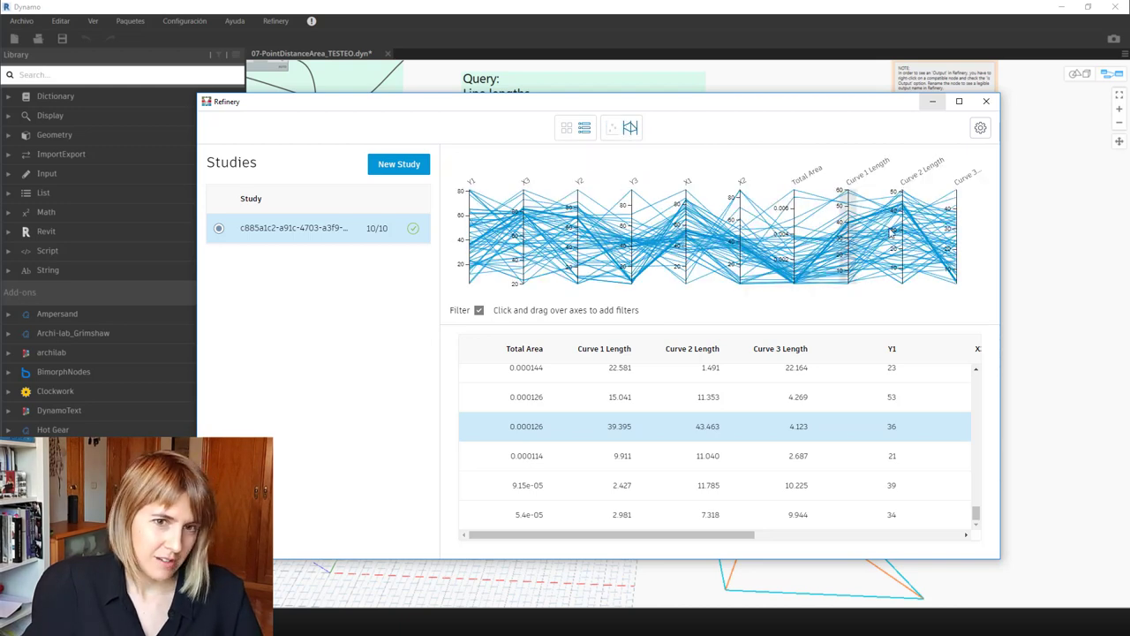
Show the designs as a thumbnail grid, sorted first by Curve 2 Length, then by Curve 3 Length.
left_click(567, 130)
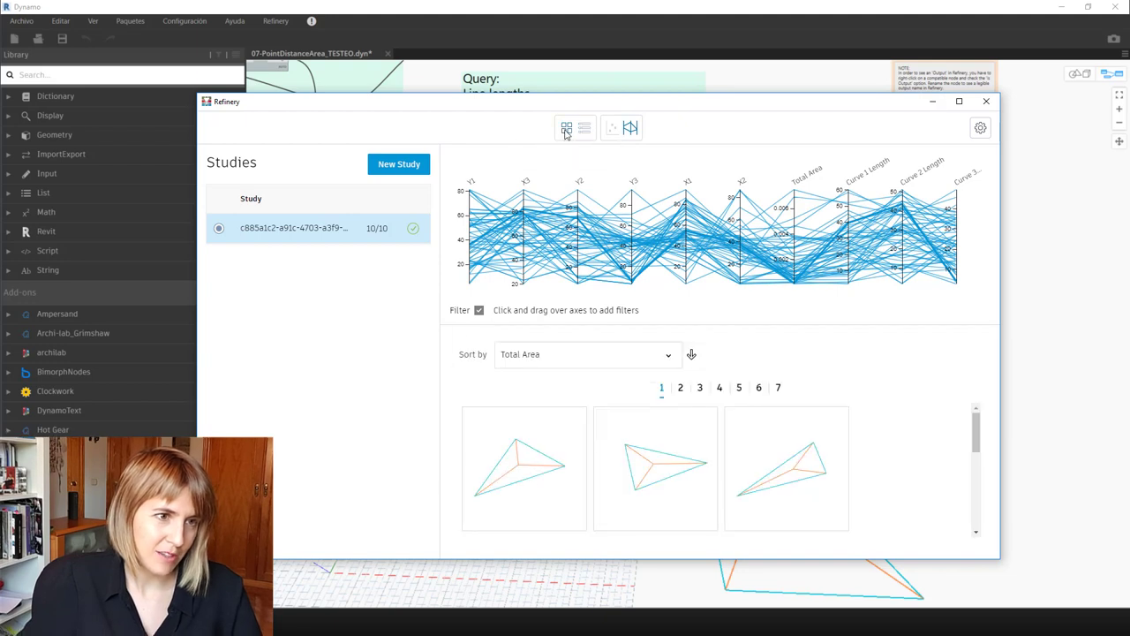
left_click(572, 355)
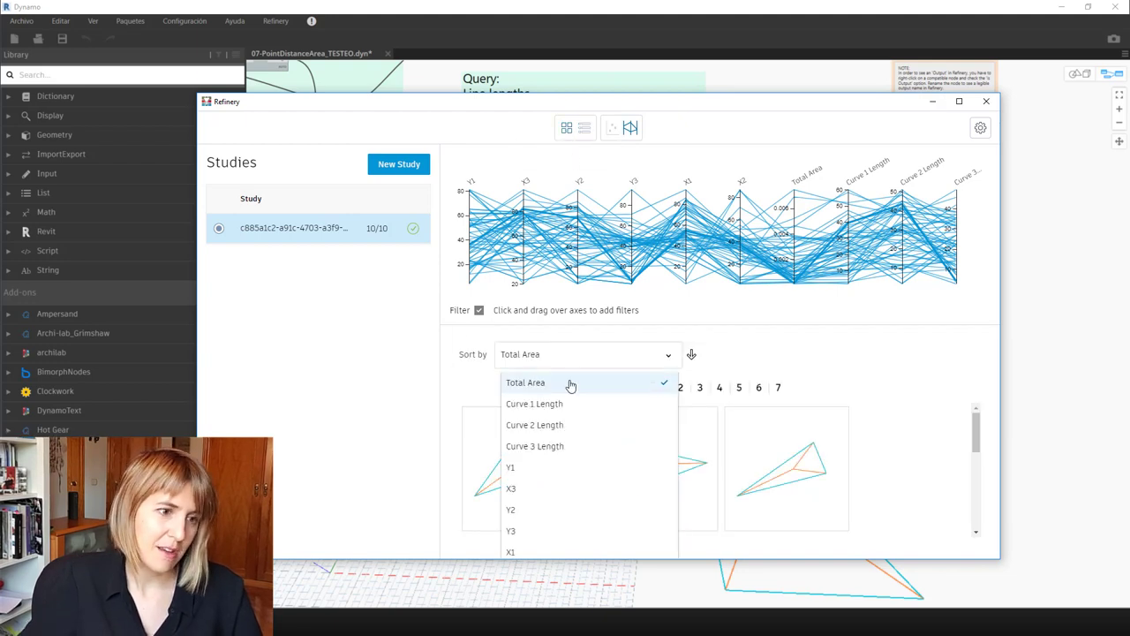
left_click(558, 425)
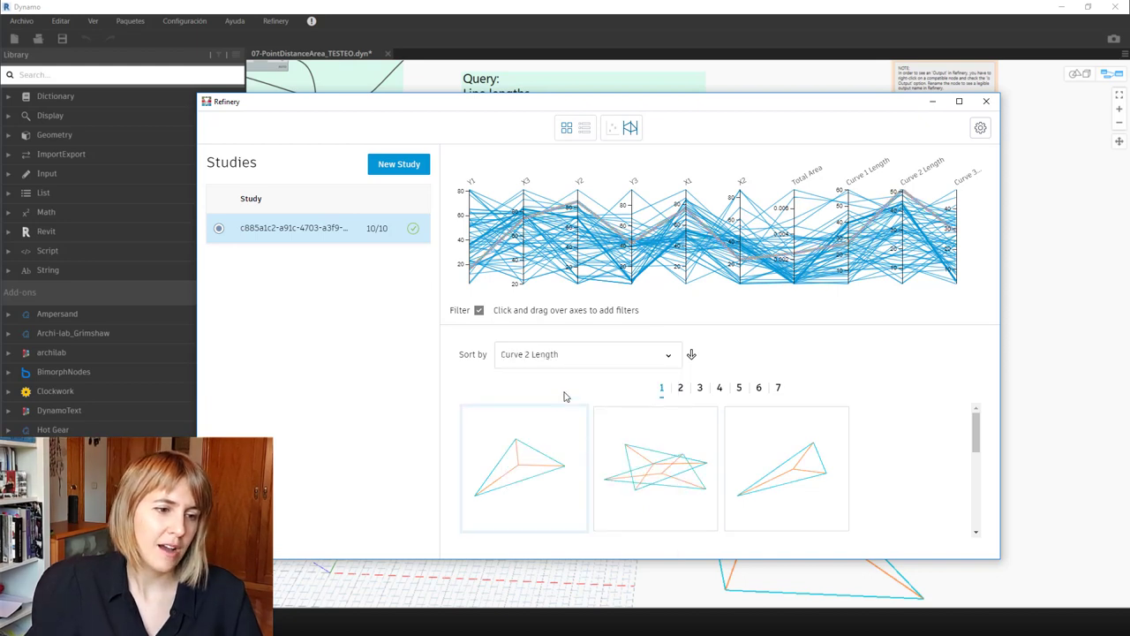
left_click(591, 359)
left_click(577, 443)
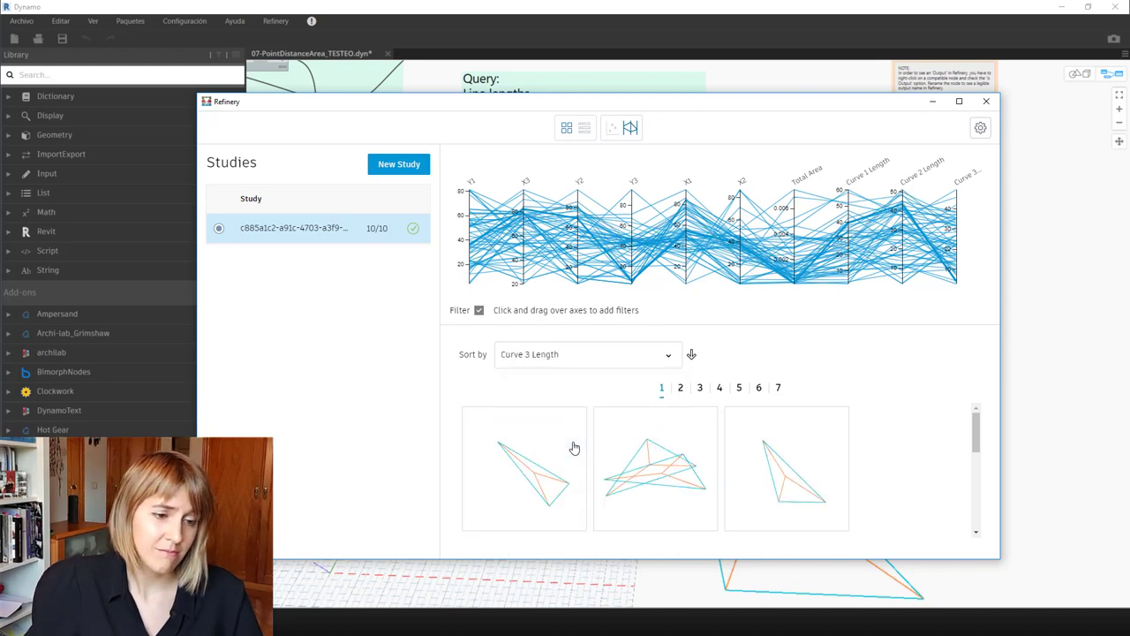